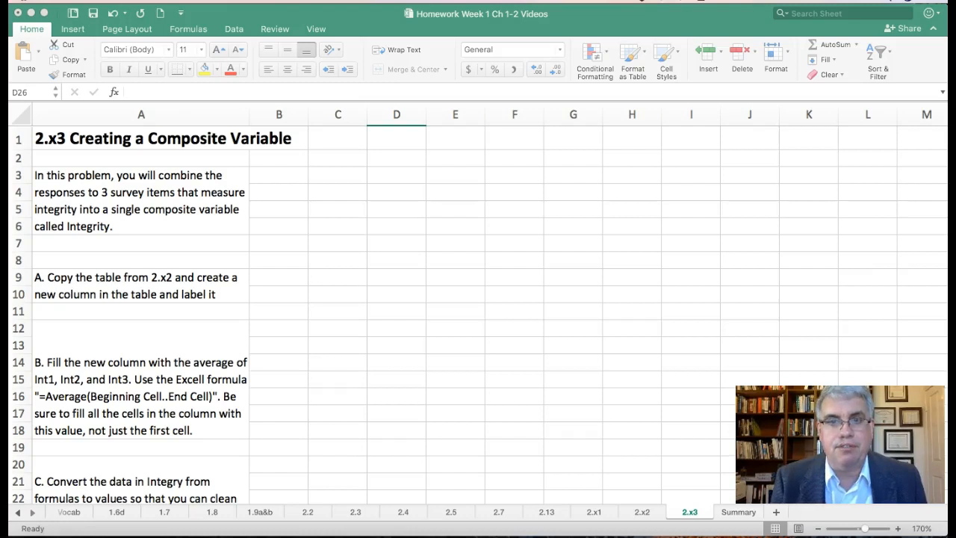
Copy the entire candidate table, including its header row, from sheet 2.x2
{"action": "left_click", "coordinate": [641, 513]}
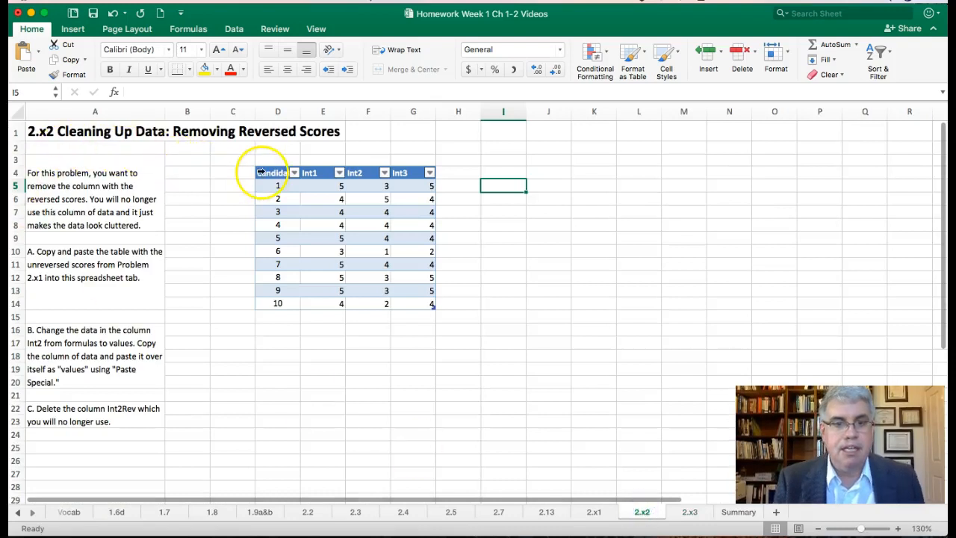
{"action": "left_click", "coordinate": [264, 172]}
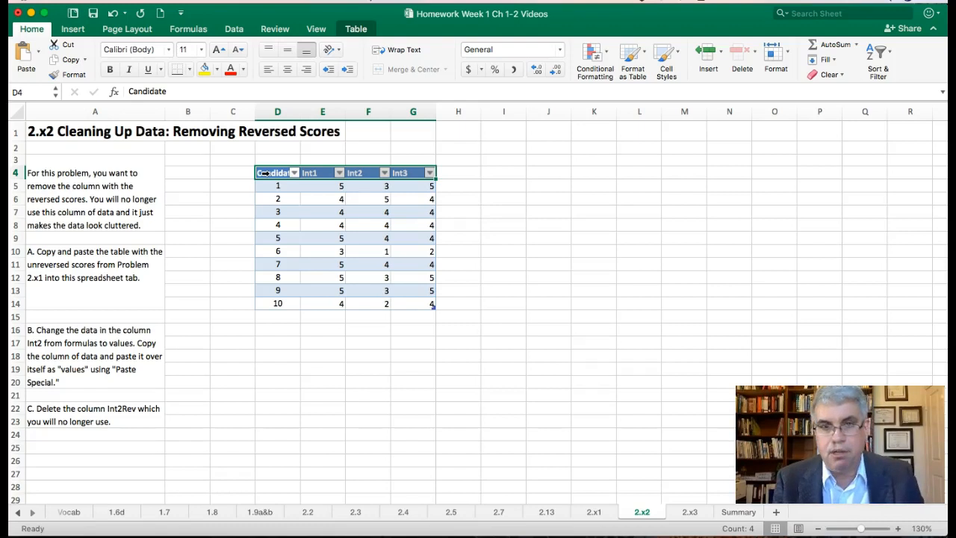
{"action": "key", "text": "shift+Down"}
{"action": "key", "text": "shift+Down"}
{"action": "key", "text": "shift+Down"}
{"action": "key", "text": "shift+Down"}
{"action": "key", "text": "shift+Down"}
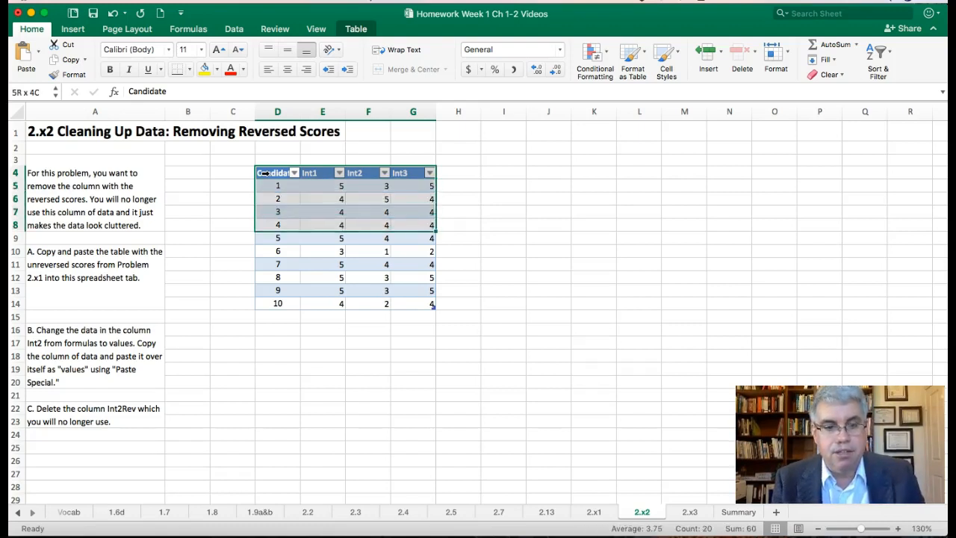
{"action": "key", "text": "shift+Down"}
{"action": "key", "text": "shift+Down"}
{"action": "key", "text": "shift+Down"}
{"action": "key", "text": "shift+Down"}
{"action": "key", "text": "shift+Down"}
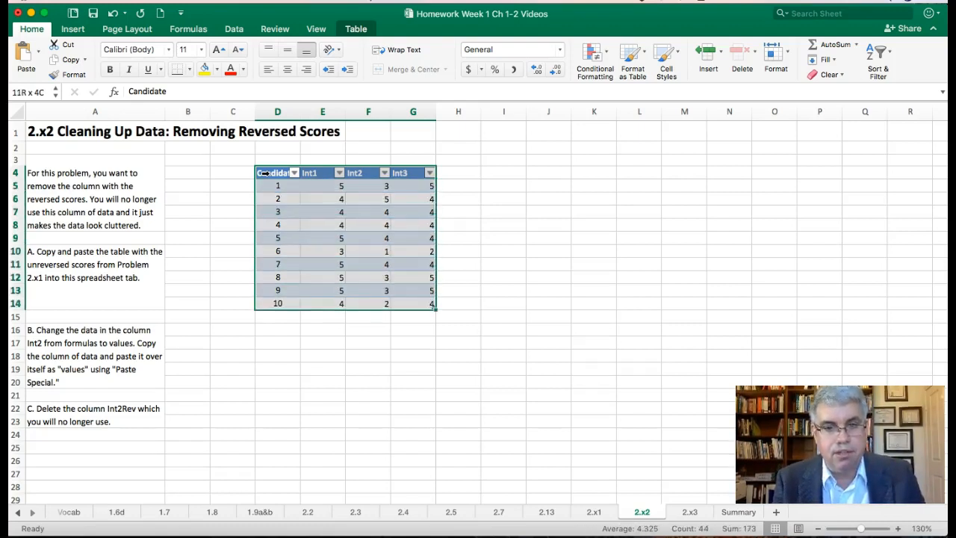
{"action": "key", "text": "super+c"}
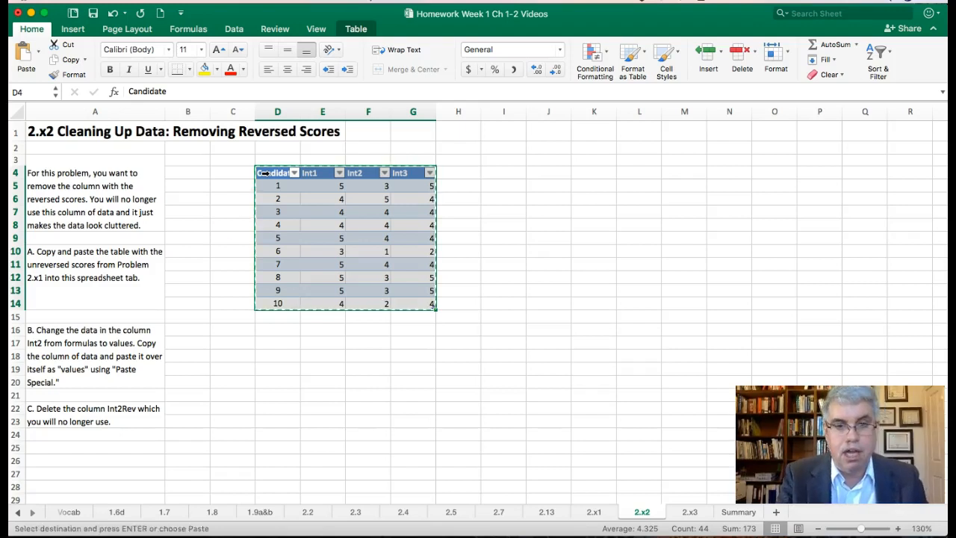
Paste the copied table into sheet 2.x3 starting at cell D4
{"action": "left_click", "coordinate": [688, 512]}
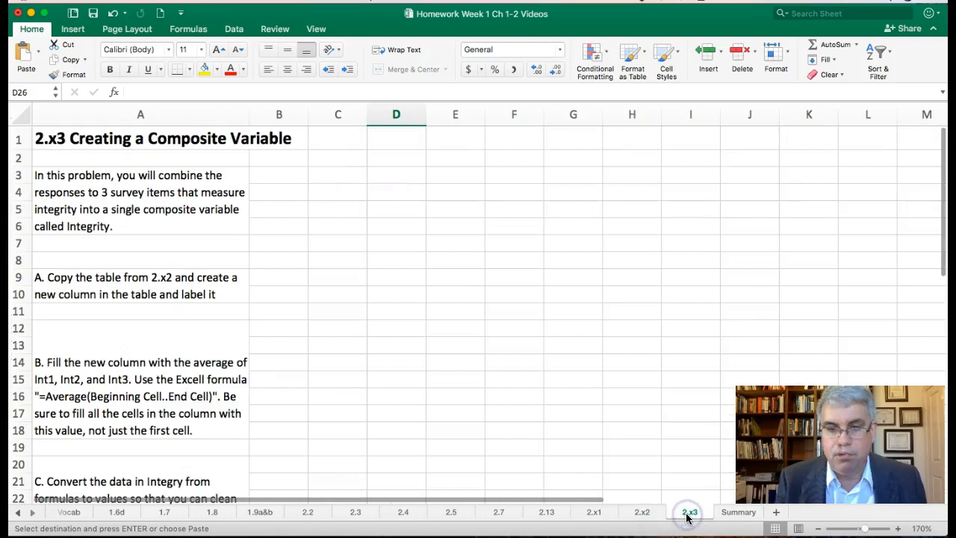
{"action": "left_click", "coordinate": [393, 193]}
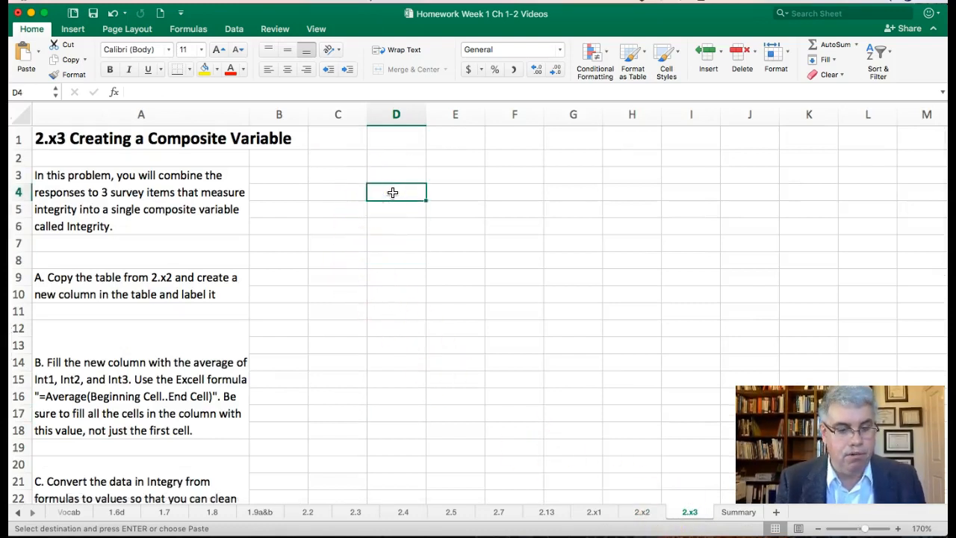
{"action": "key", "text": "super+v"}
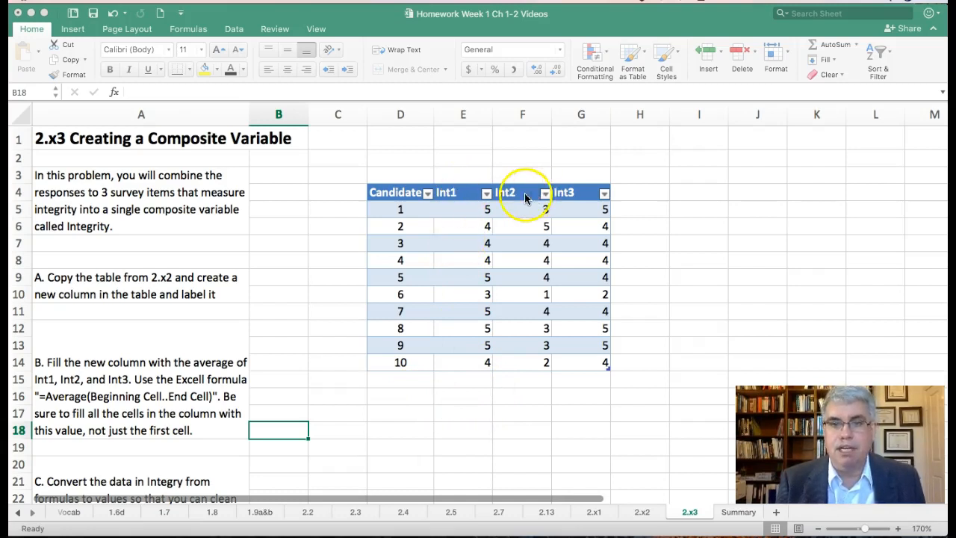
Add a new table column beside Int3 by entering the header Integrity in cell H4
{"action": "left_click", "coordinate": [641, 192]}
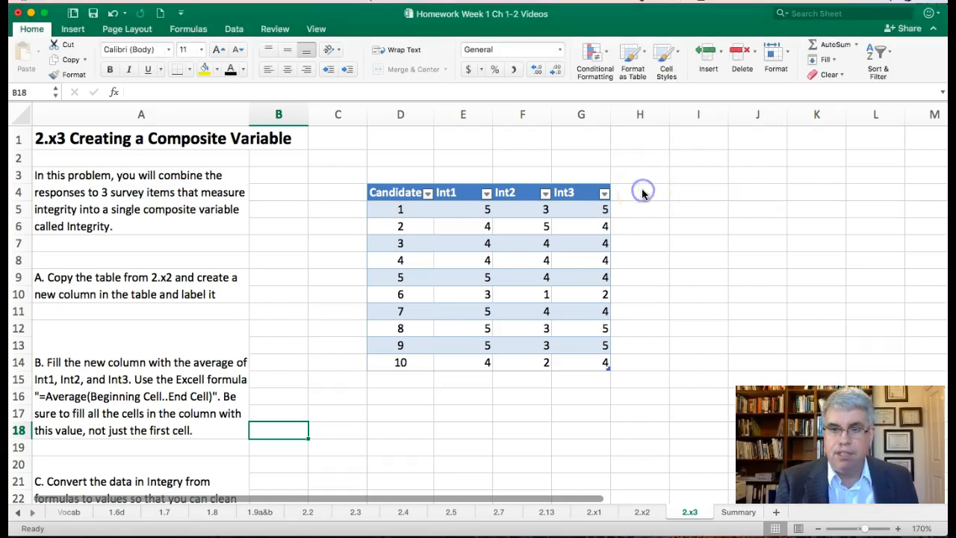
{"action": "left_click", "coordinate": [639, 192]}
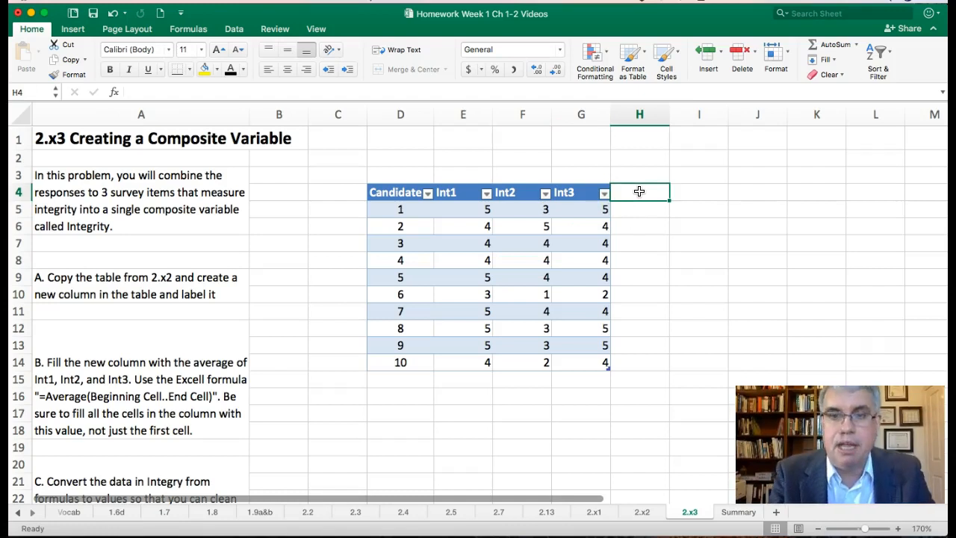
{"action": "type", "text": "IN"}
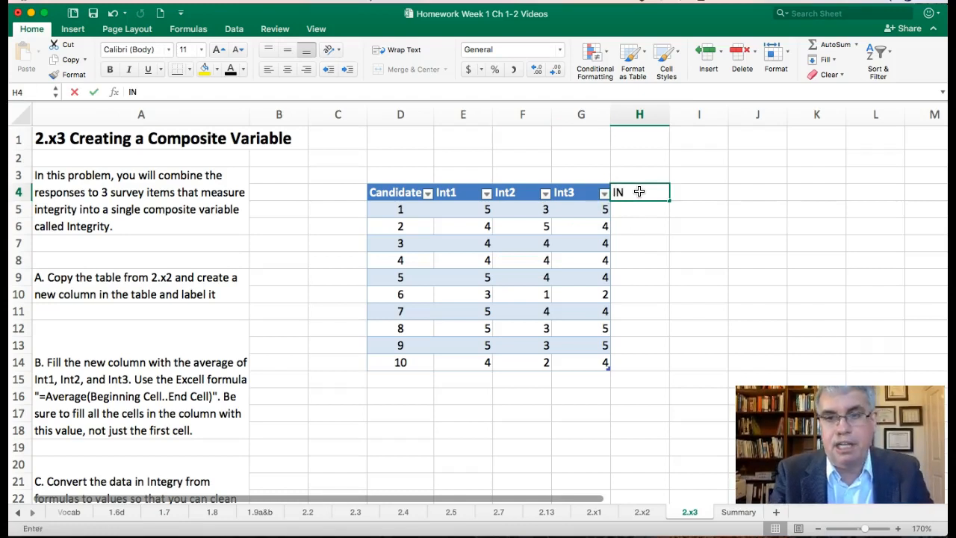
{"action": "key", "text": "BackSpace"}
{"action": "key", "text": "BackSpace"}
{"action": "type", "text": "Integrity"}
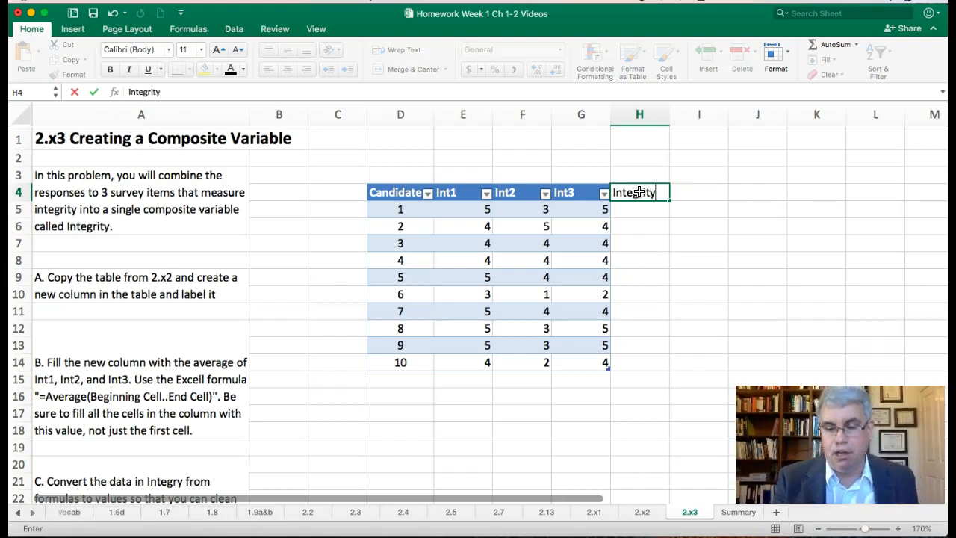
{"action": "key", "text": "Return"}
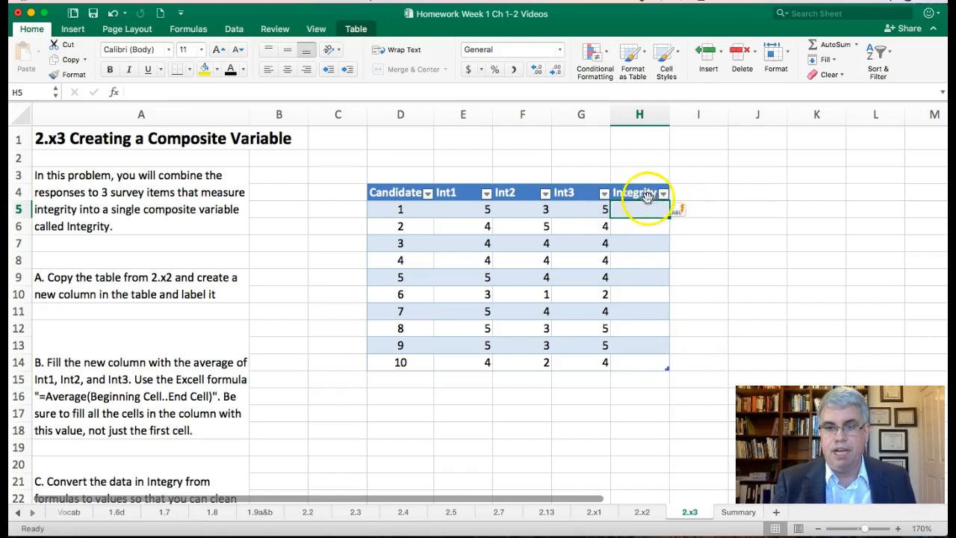
{"action": "left_click", "coordinate": [689, 215]}
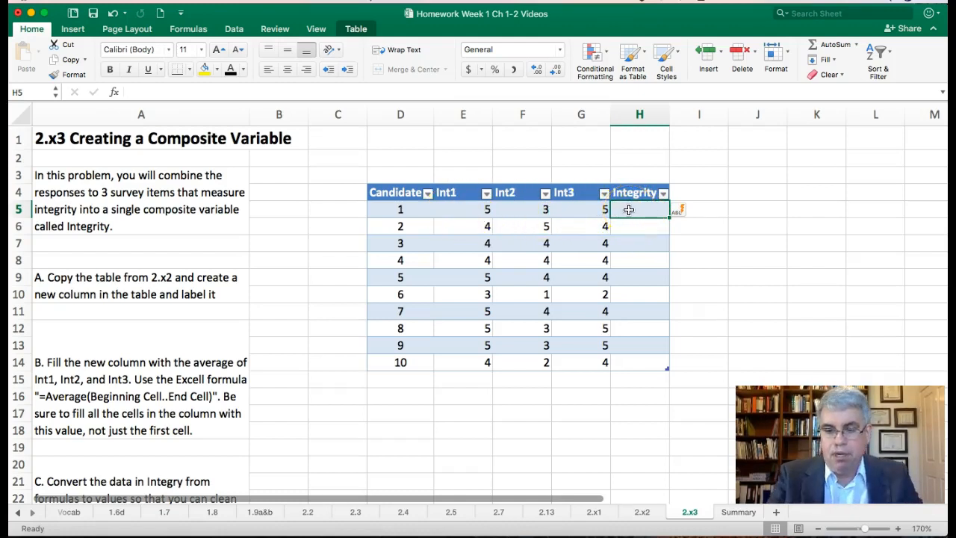
Fill the Integrity column with the average of Int1 to Int3 by entering =average(e5..g5) in cell H5
{"action": "type", "text": "="}
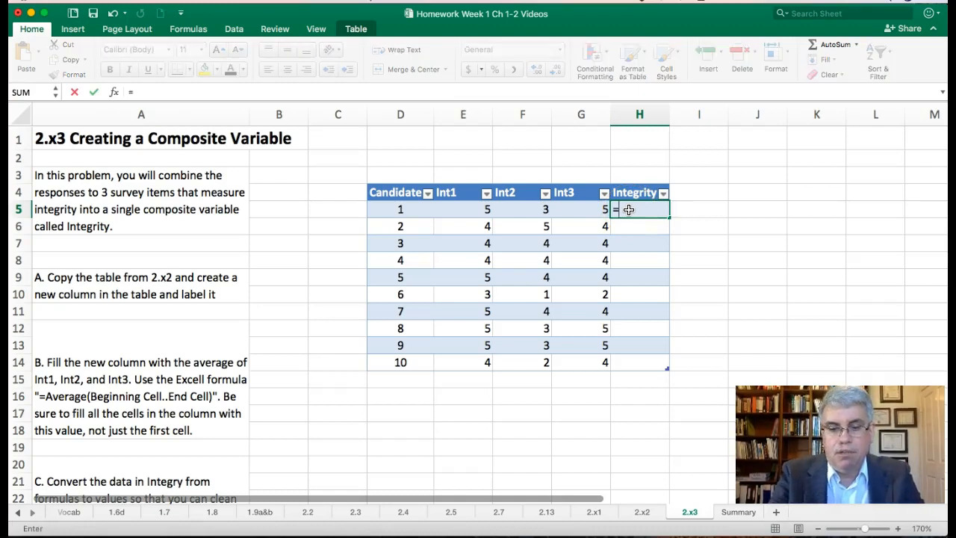
{"action": "type", "text": "averag"}
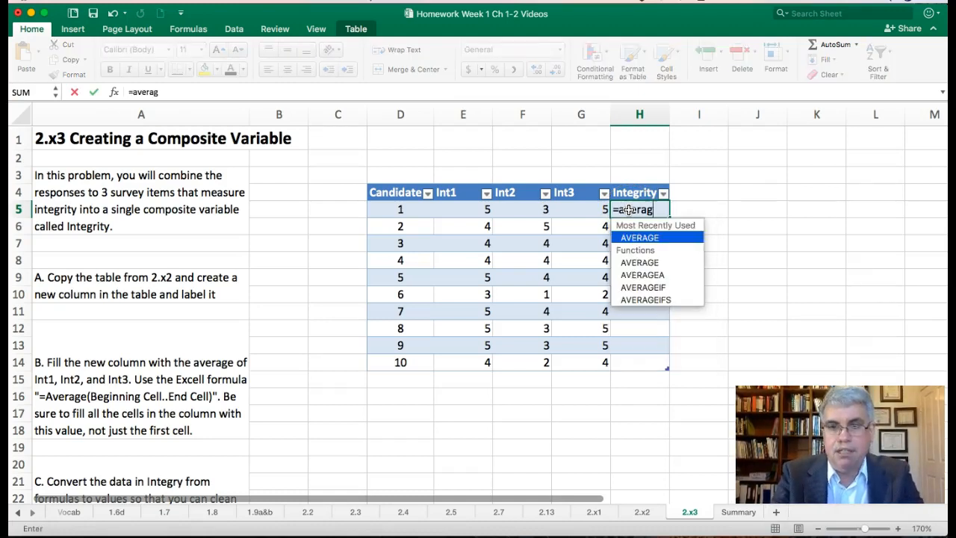
{"action": "type", "text": "e("}
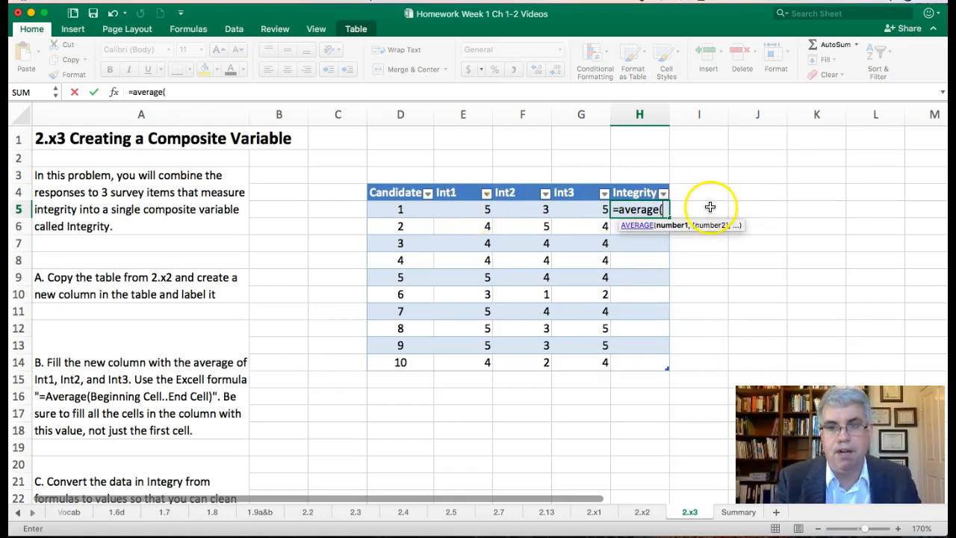
{"action": "type", "text": "e5"}
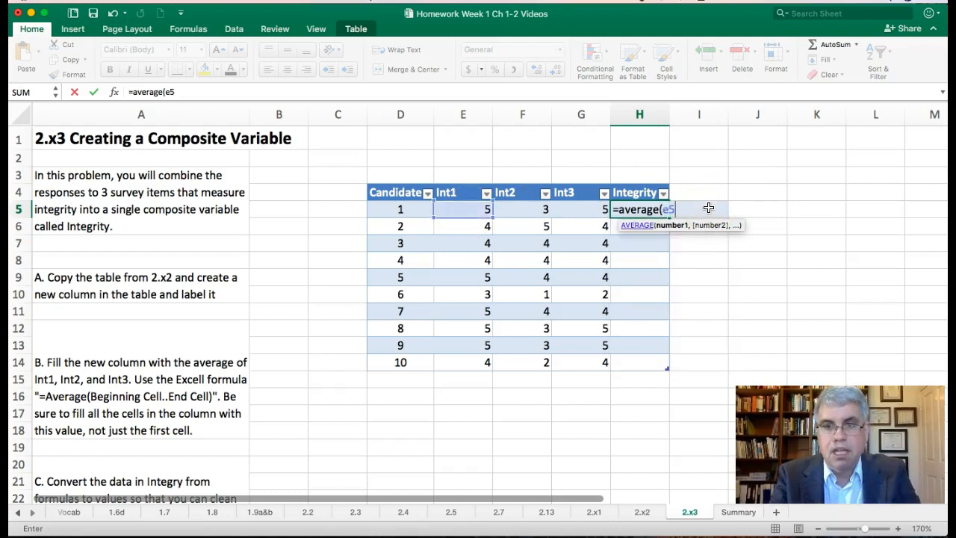
{"action": "type", "text": ".."}
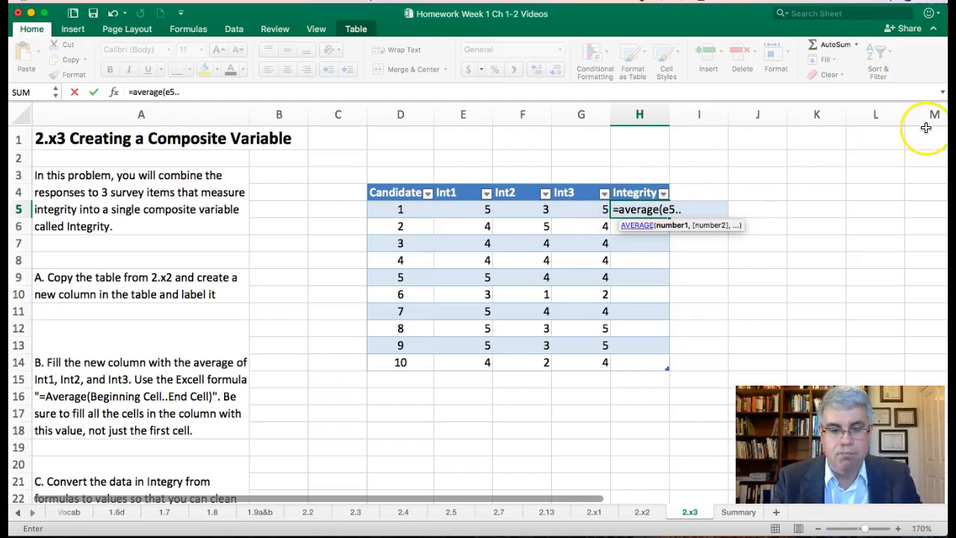
{"action": "type", "text": "g5"}
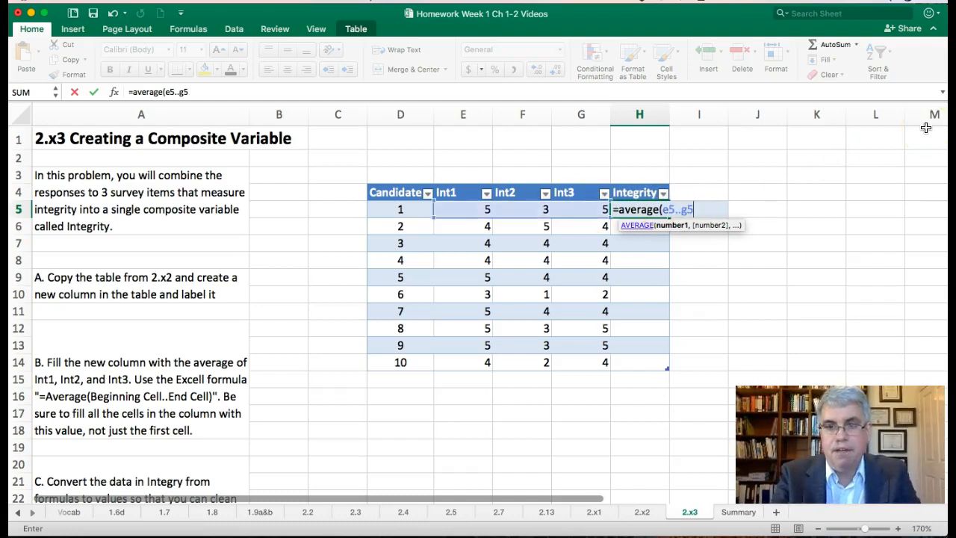
{"action": "type", "text": ")"}
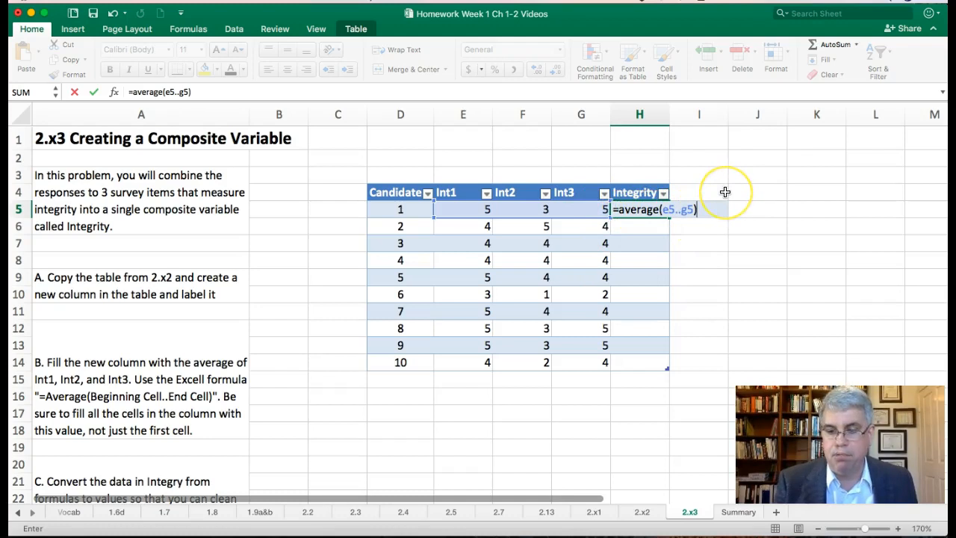
{"action": "key", "text": "Return"}
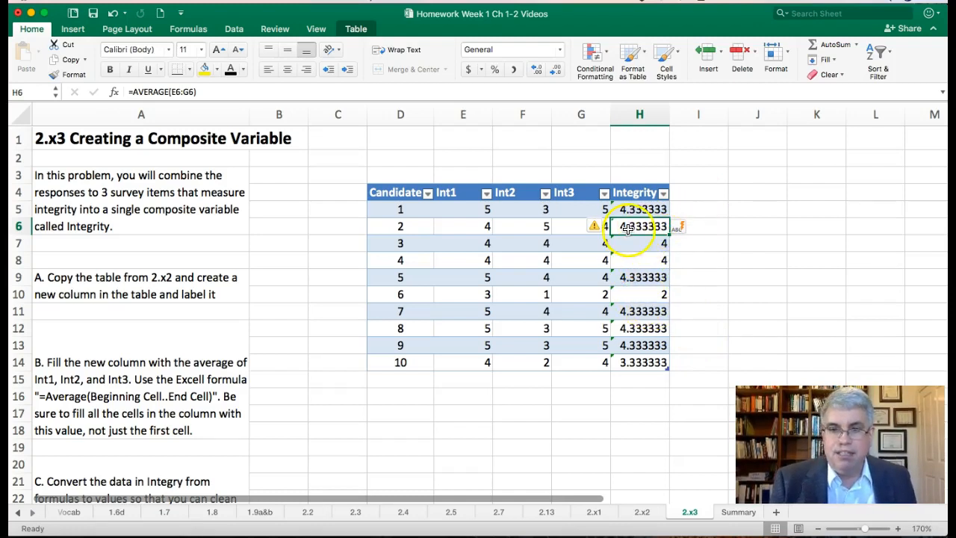
Apply the Number format to the whole of column H
{"action": "left_click", "coordinate": [640, 115]}
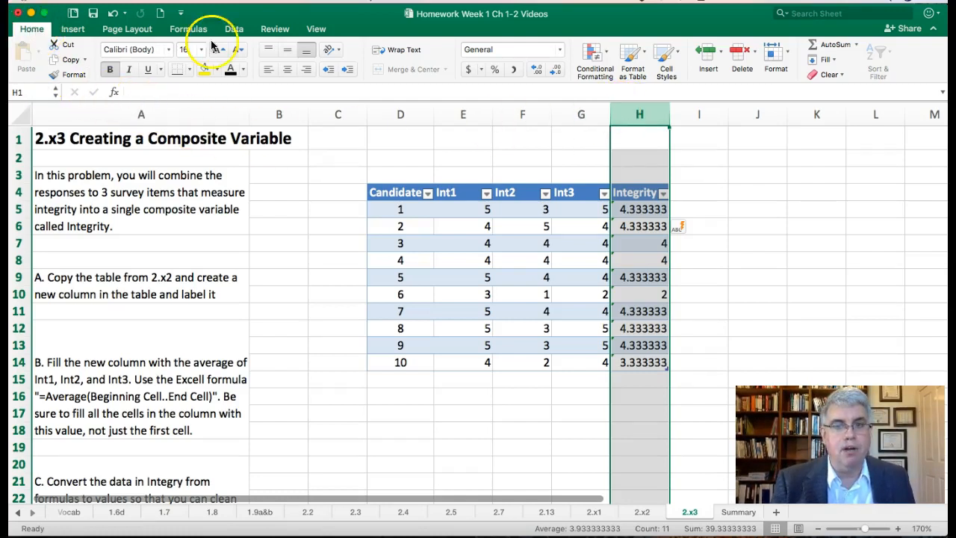
{"action": "left_click", "coordinate": [559, 53]}
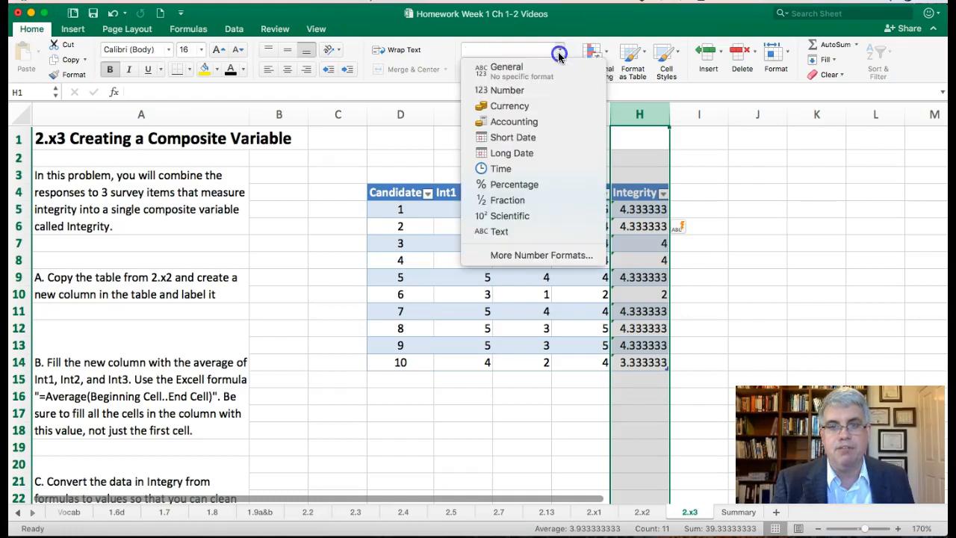
{"action": "left_click", "coordinate": [531, 96]}
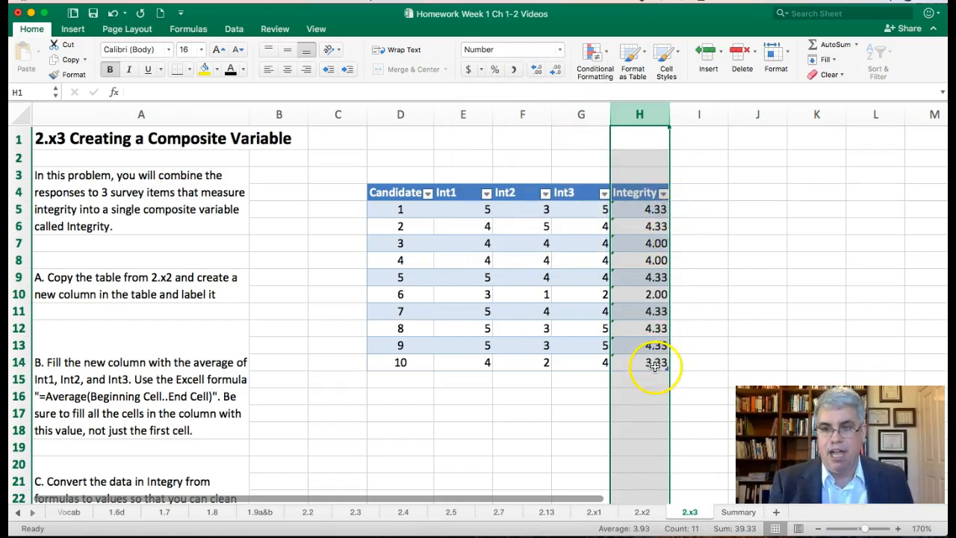
{"action": "left_click", "coordinate": [635, 155]}
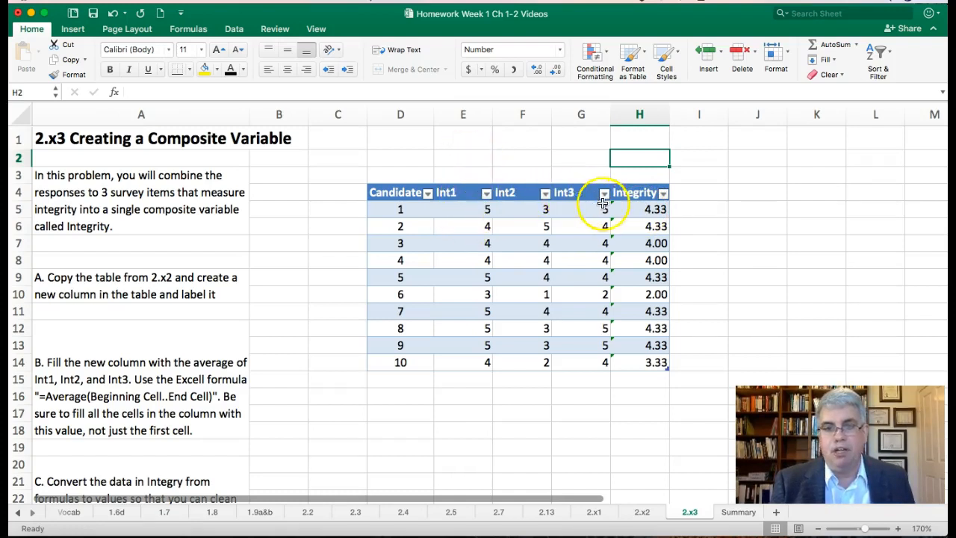
Convert the Integrity scores in H5:H14 from formulas to static values by pasting them over themselves as values
{"action": "left_click", "coordinate": [647, 209]}
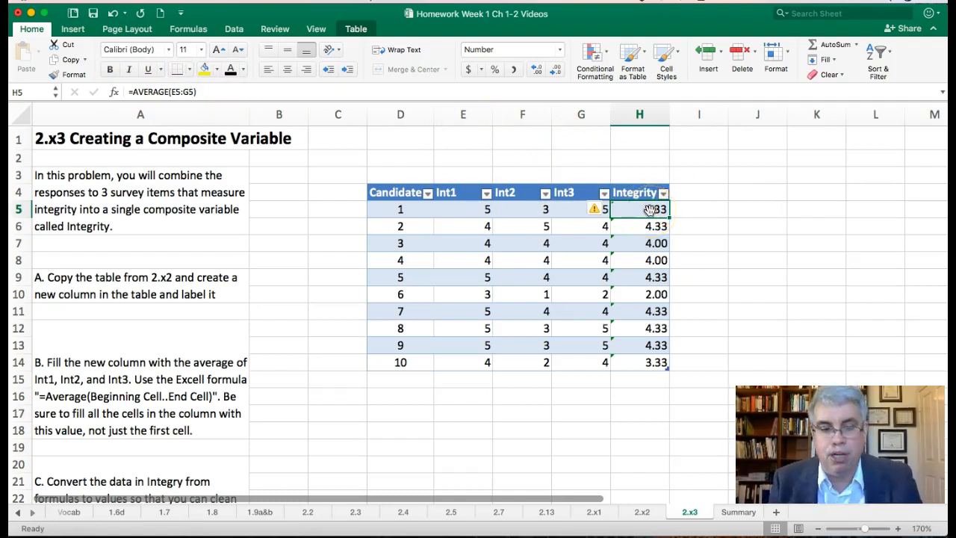
{"action": "key", "text": "shift+Down"}
{"action": "key", "text": "shift+Down"}
{"action": "key", "text": "shift+Down"}
{"action": "key", "text": "shift+Down"}
{"action": "key", "text": "shift+Down"}
{"action": "key", "text": "shift+Down"}
{"action": "key", "text": "shift+Down"}
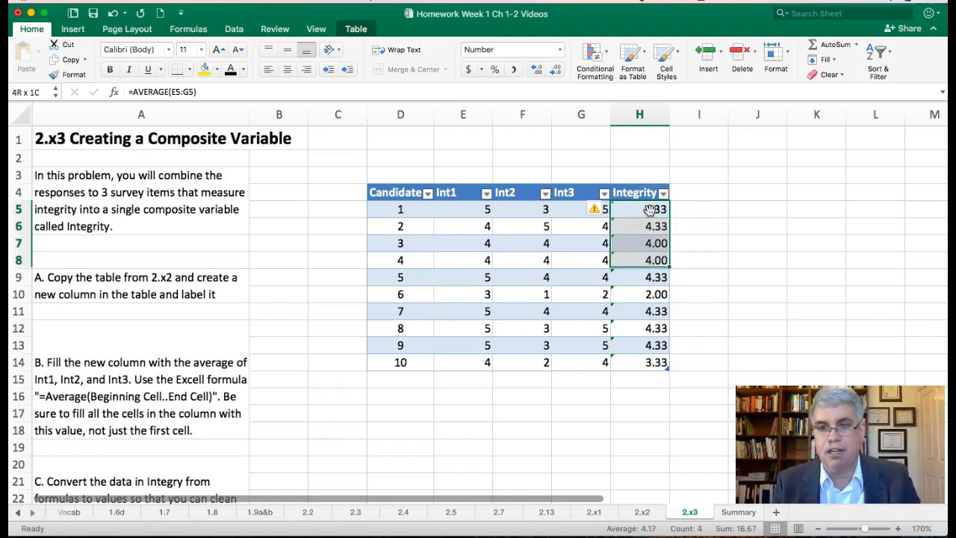
{"action": "key", "text": "shift+Down"}
{"action": "key", "text": "shift+Down"}
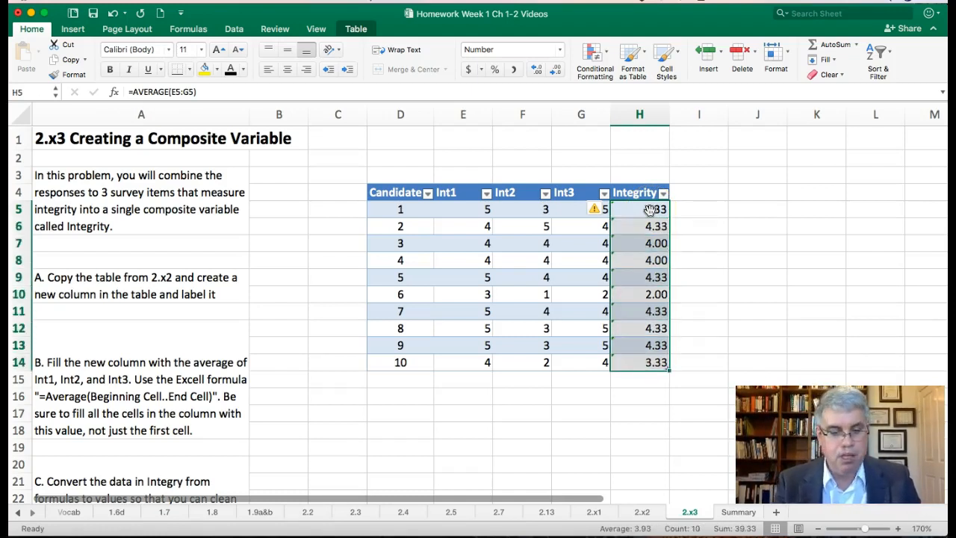
{"action": "key", "text": "super+c"}
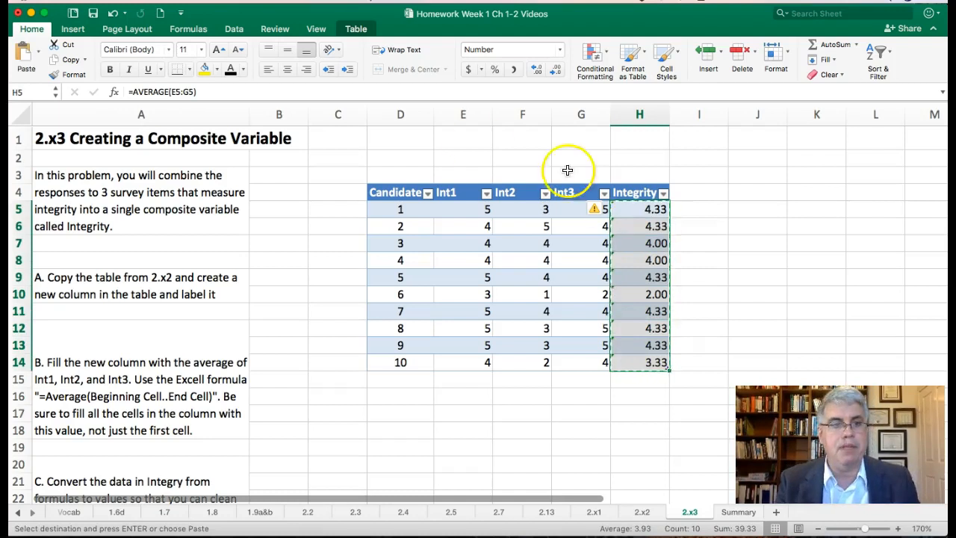
{"action": "left_click", "coordinate": [39, 53]}
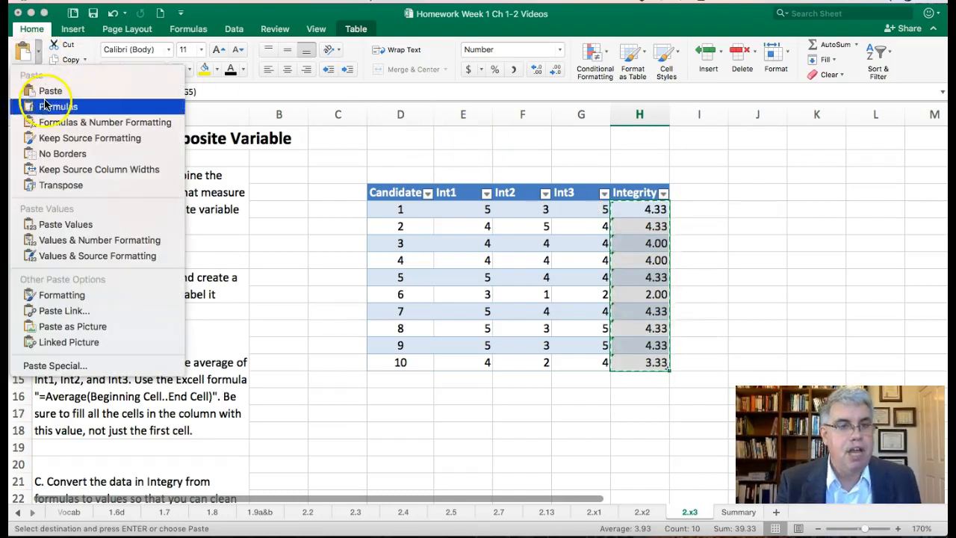
{"action": "left_click", "coordinate": [68, 225]}
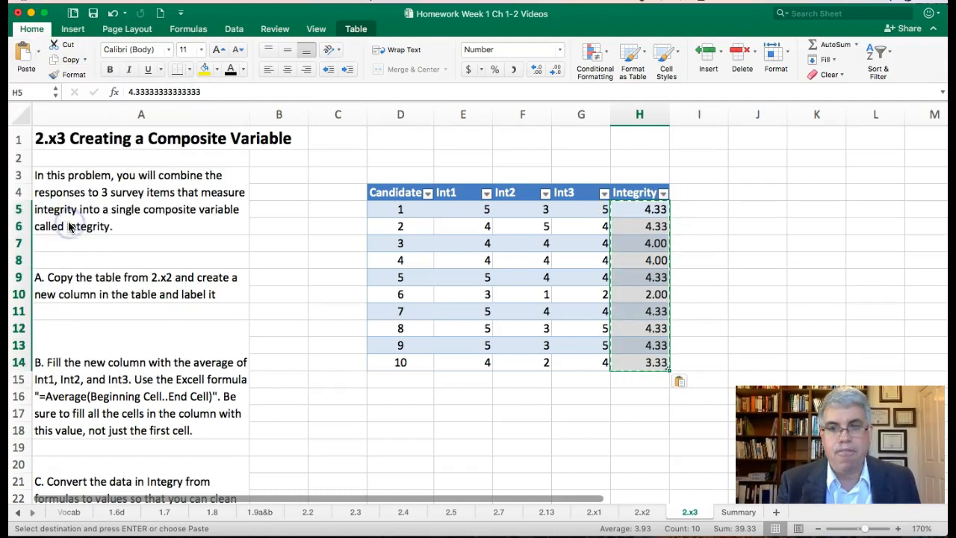
{"action": "left_click", "coordinate": [627, 216]}
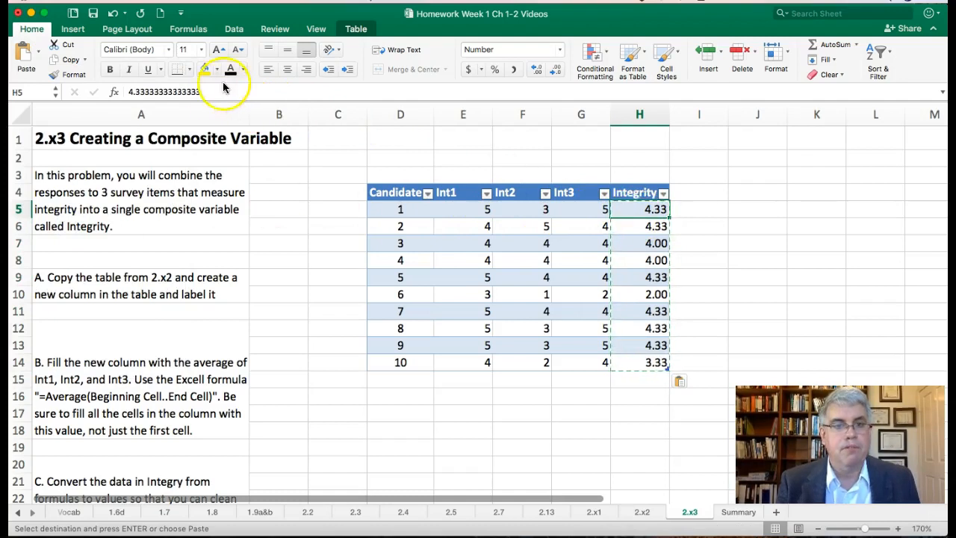
Delete the worksheet column that holds the Int1 scores
{"action": "right_click", "coordinate": [461, 115]}
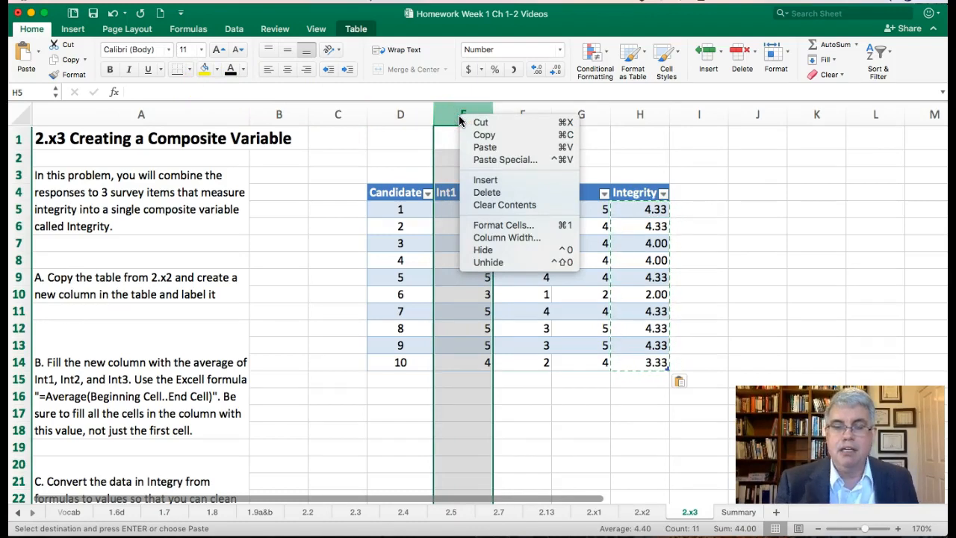
{"action": "left_click", "coordinate": [489, 193]}
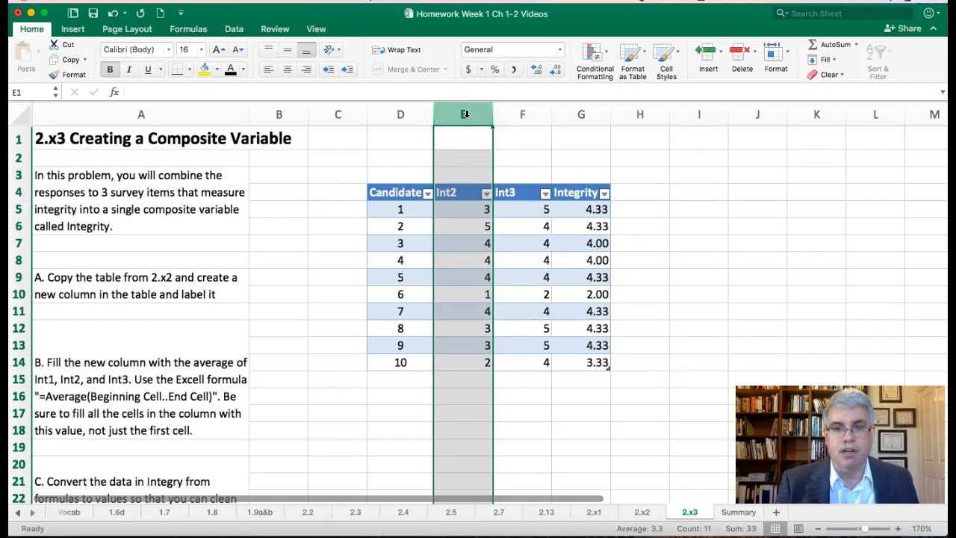
Delete the worksheet columns that hold the Int2 and Int3 scores
{"action": "right_click", "coordinate": [464, 113]}
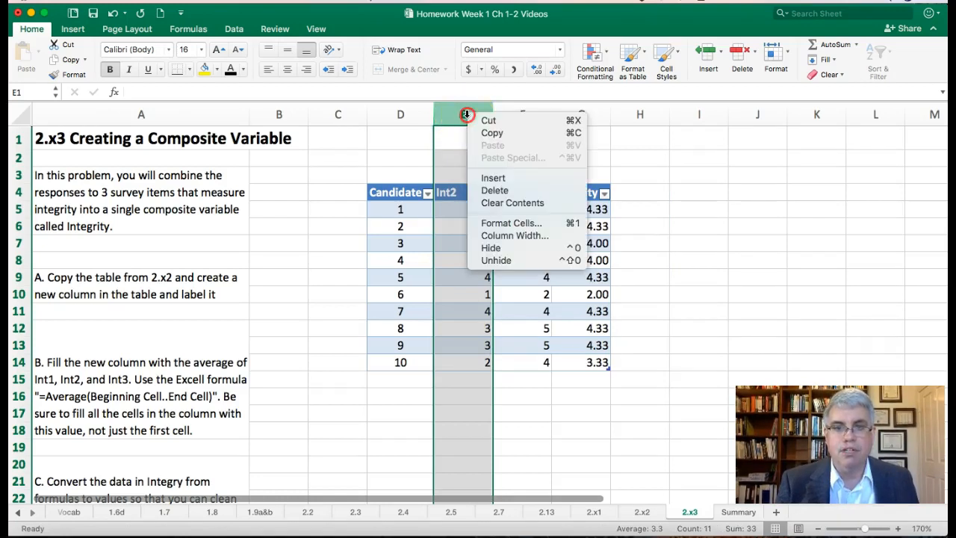
{"action": "left_click", "coordinate": [495, 192]}
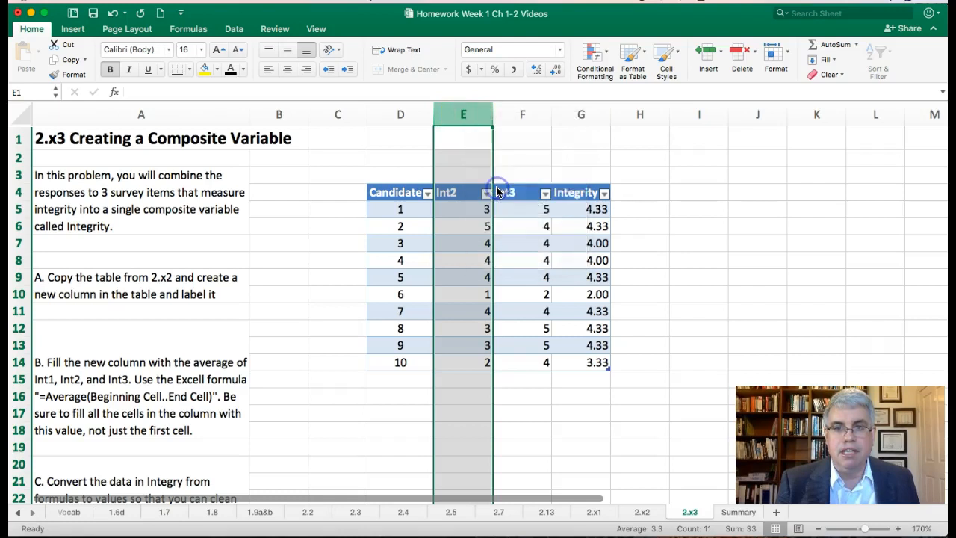
{"action": "right_click", "coordinate": [464, 114]}
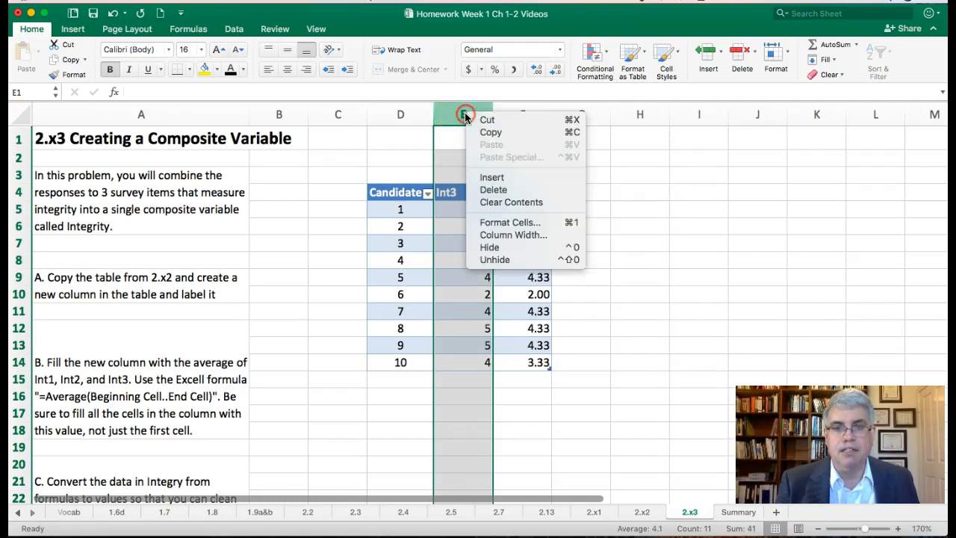
{"action": "left_click", "coordinate": [492, 190]}
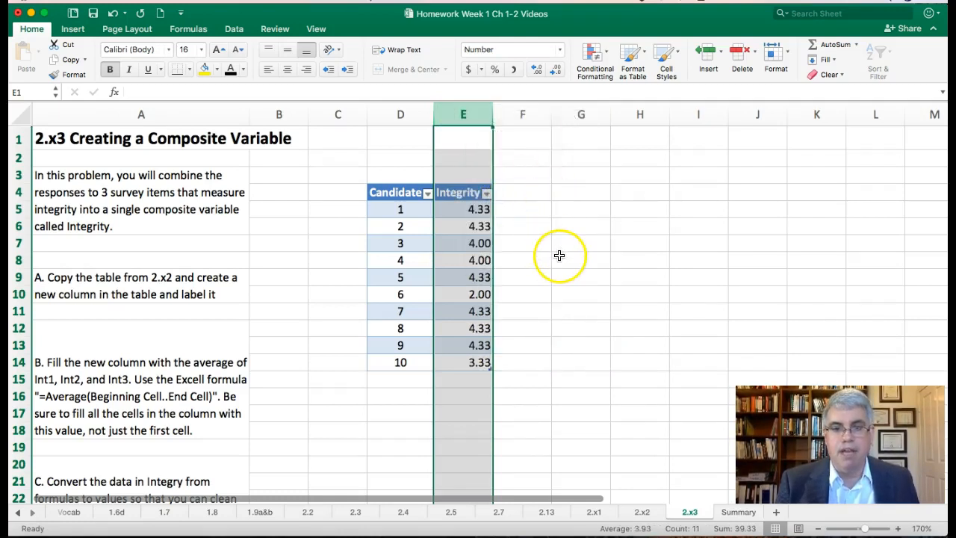
{"action": "left_click", "coordinate": [559, 255]}
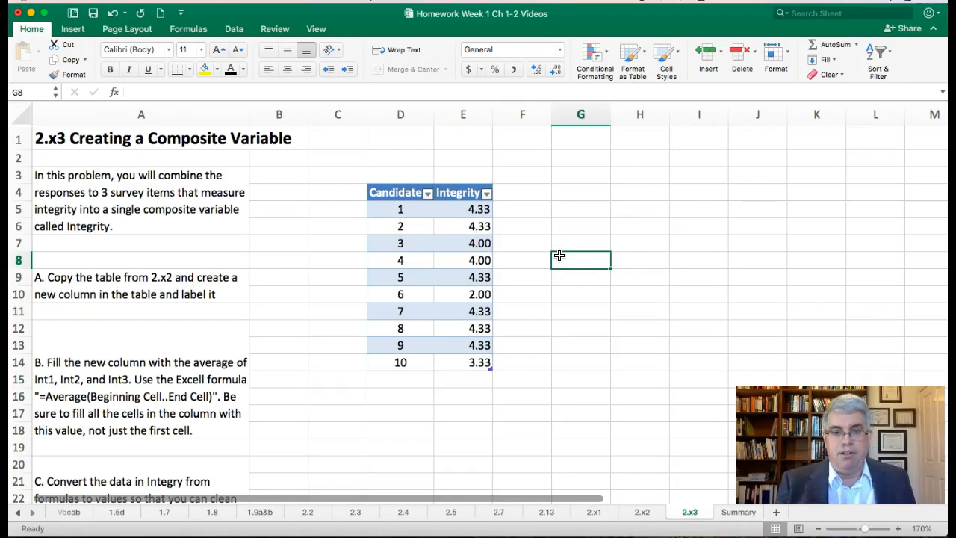
Sort the candidate table by Integrity in descending order
{"action": "left_click", "coordinate": [487, 194]}
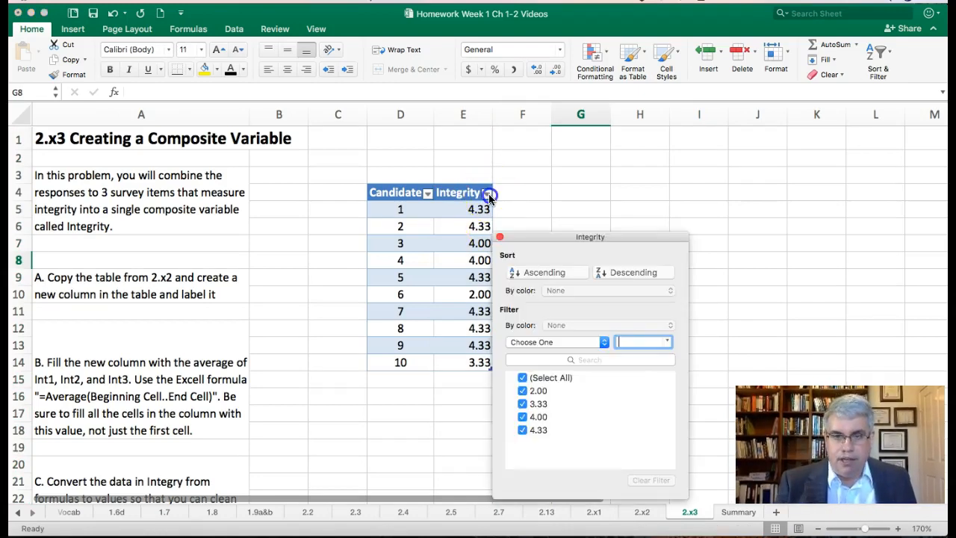
{"action": "left_click", "coordinate": [612, 275]}
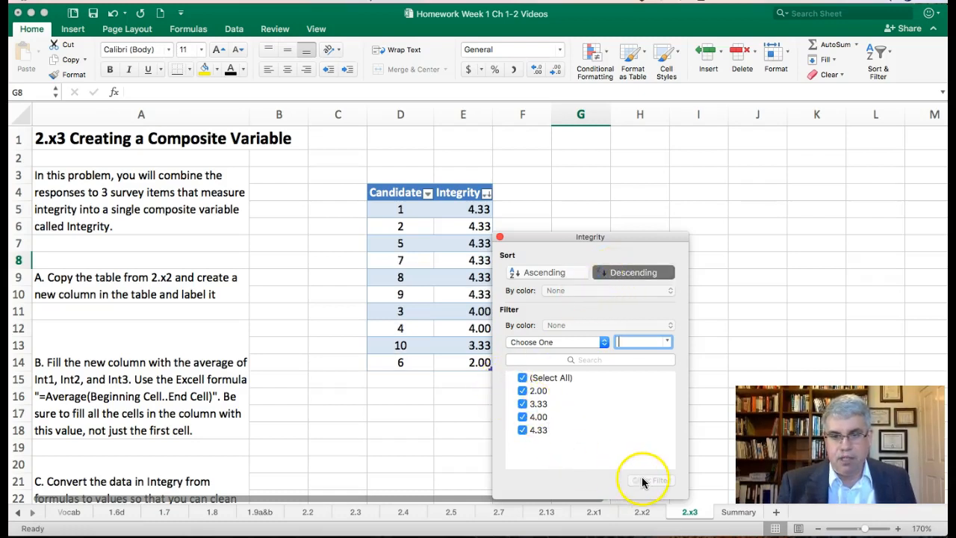
{"action": "left_click", "coordinate": [501, 238]}
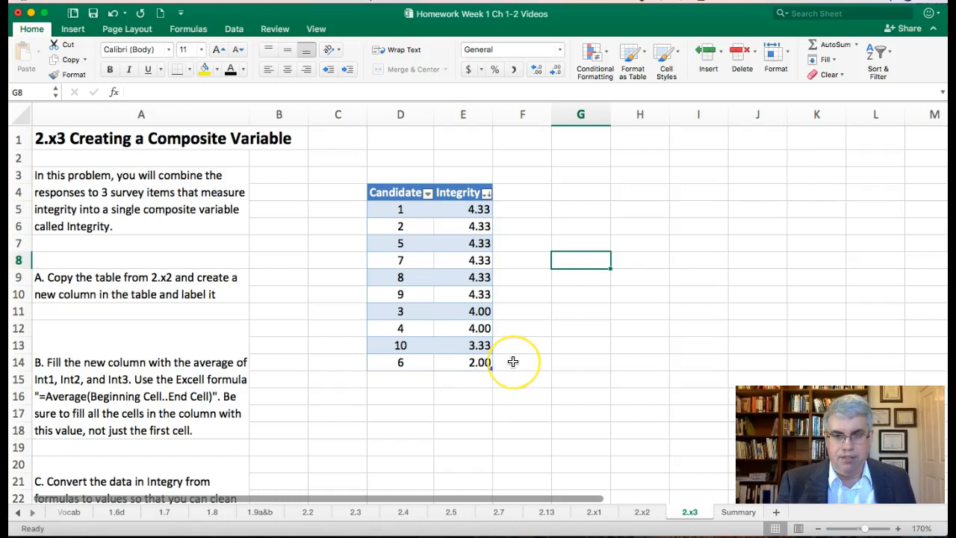
Apply a bottom 10% conditional formatting rule with light red fill and dark red text to cell E5
{"action": "left_click", "coordinate": [468, 209]}
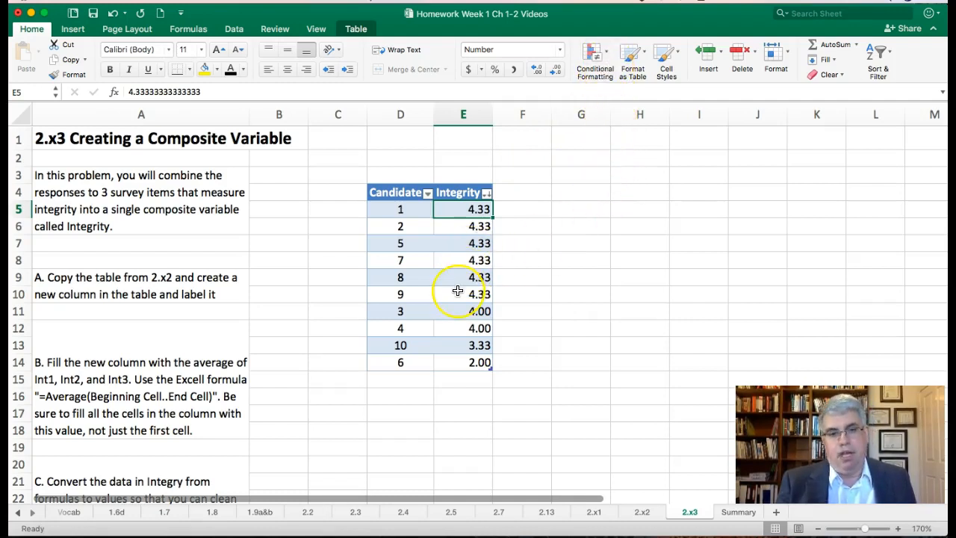
{"action": "left_click", "coordinate": [608, 53]}
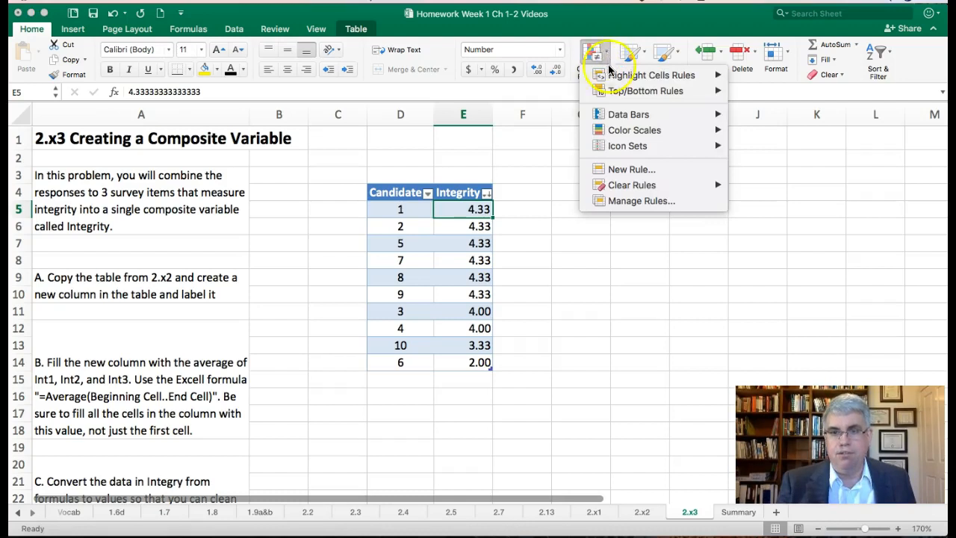
{"action": "mouse_move", "coordinate": [608, 88]}
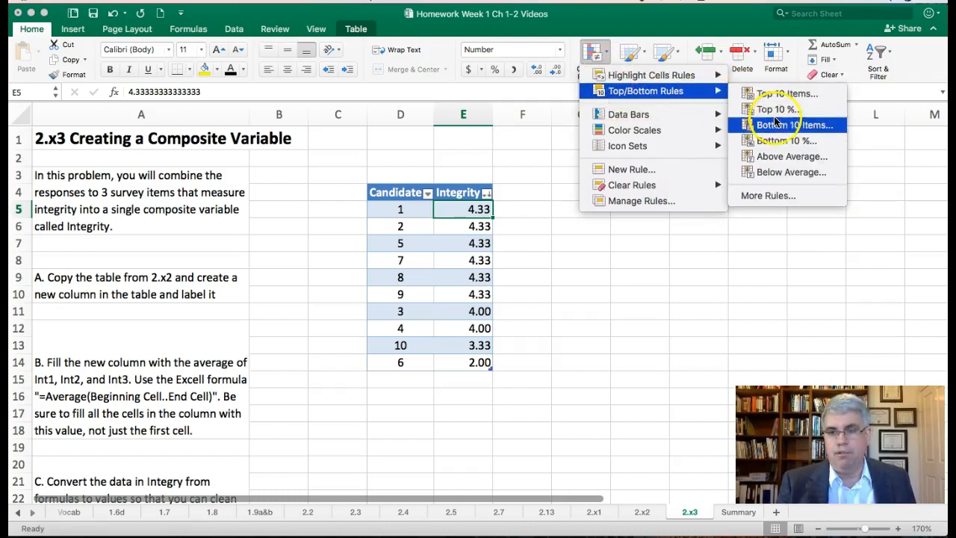
{"action": "left_click", "coordinate": [775, 142]}
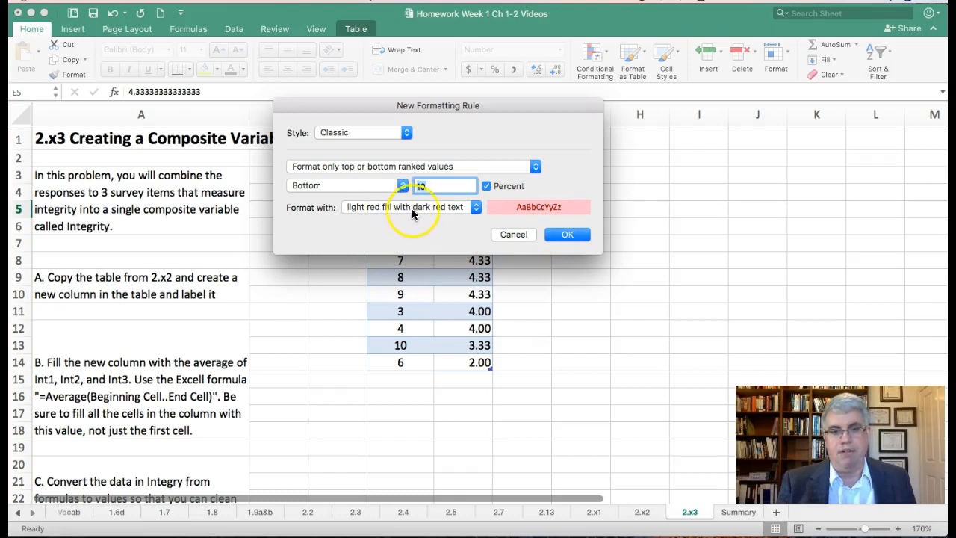
{"action": "left_click", "coordinate": [566, 236]}
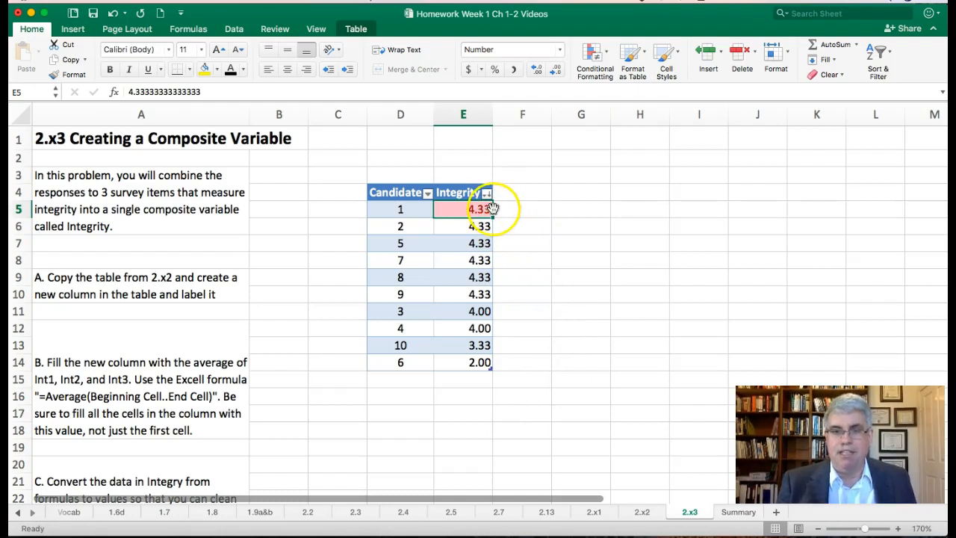
Clear the conditional formatting rules from the entire sheet
{"action": "left_click", "coordinate": [607, 60]}
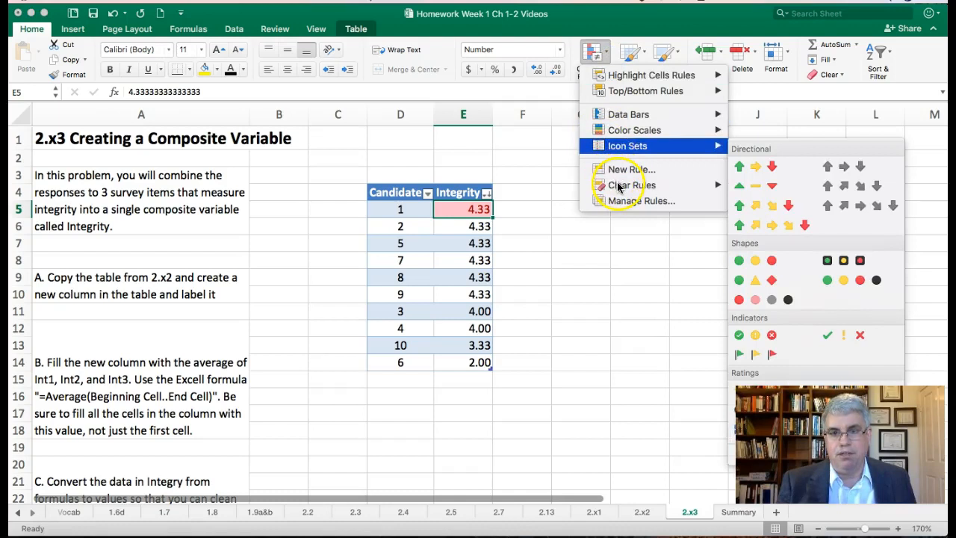
{"action": "mouse_move", "coordinate": [617, 186]}
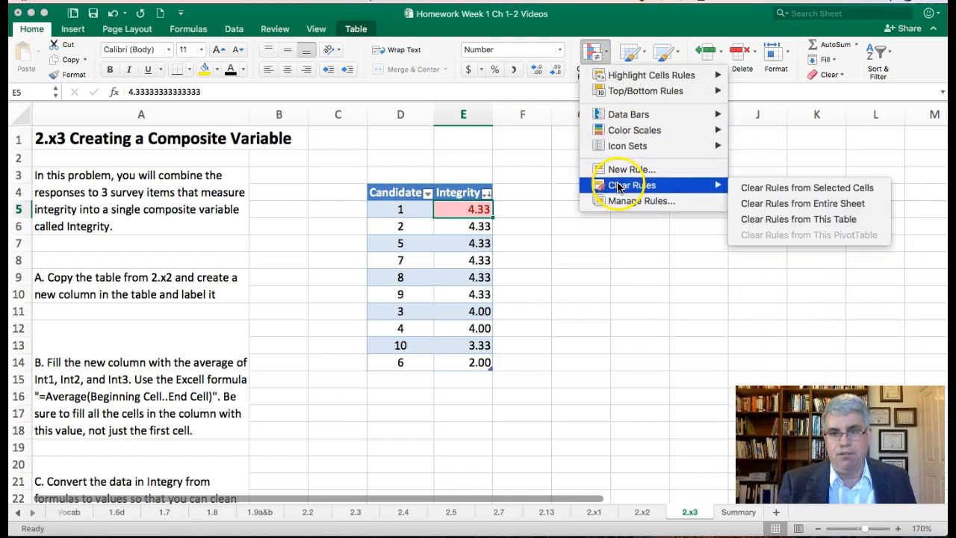
{"action": "left_click", "coordinate": [747, 206]}
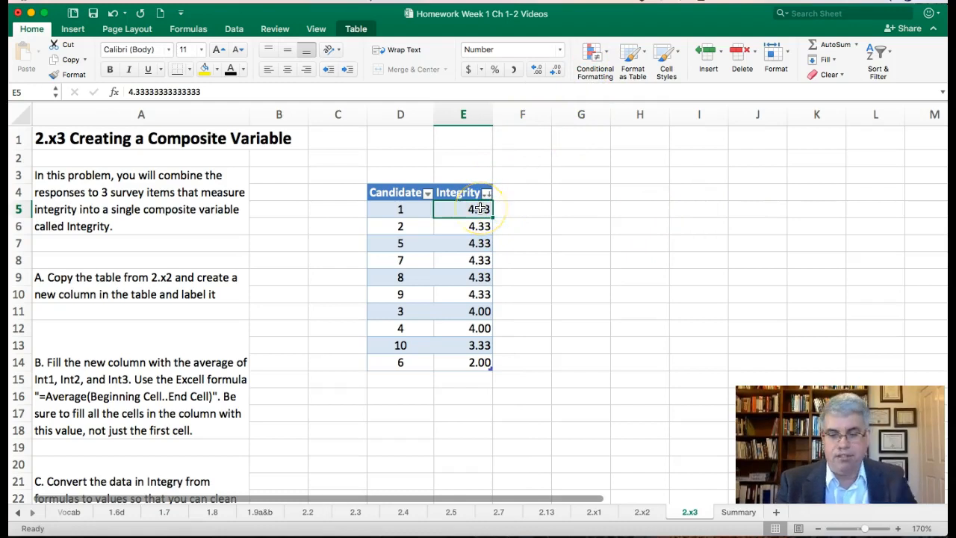
Apply a bottom 10% conditional formatting rule with light red fill and dark red text to the Integrity scores in E5:E14
{"action": "key", "text": "shift+Down"}
{"action": "key", "text": "shift+Down"}
{"action": "key", "text": "shift+Down"}
{"action": "key", "text": "shift+Down"}
{"action": "key", "text": "shift+Down"}
{"action": "key", "text": "shift+Down"}
{"action": "key", "text": "shift+Down"}
{"action": "key", "text": "shift+Down"}
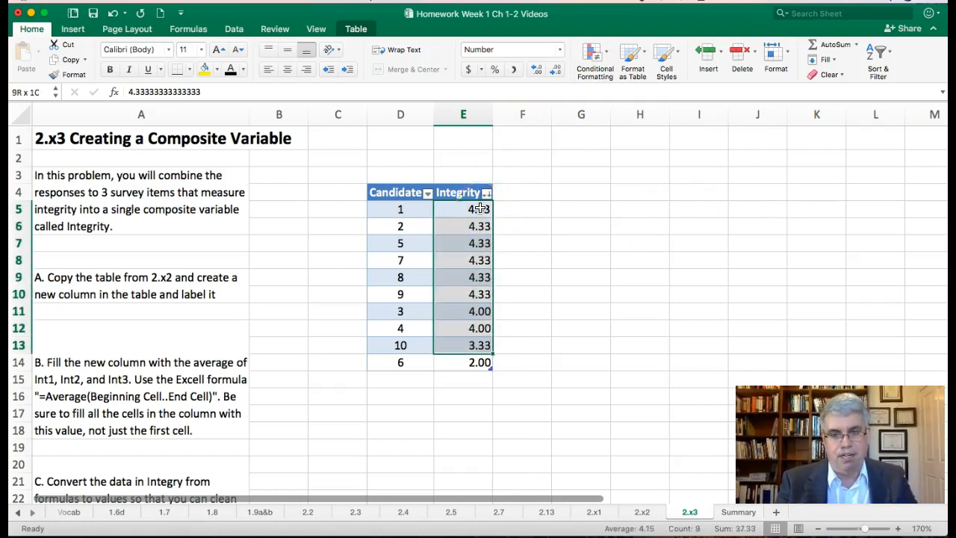
{"action": "key", "text": "shift+Down"}
{"action": "left_click", "coordinate": [597, 55]}
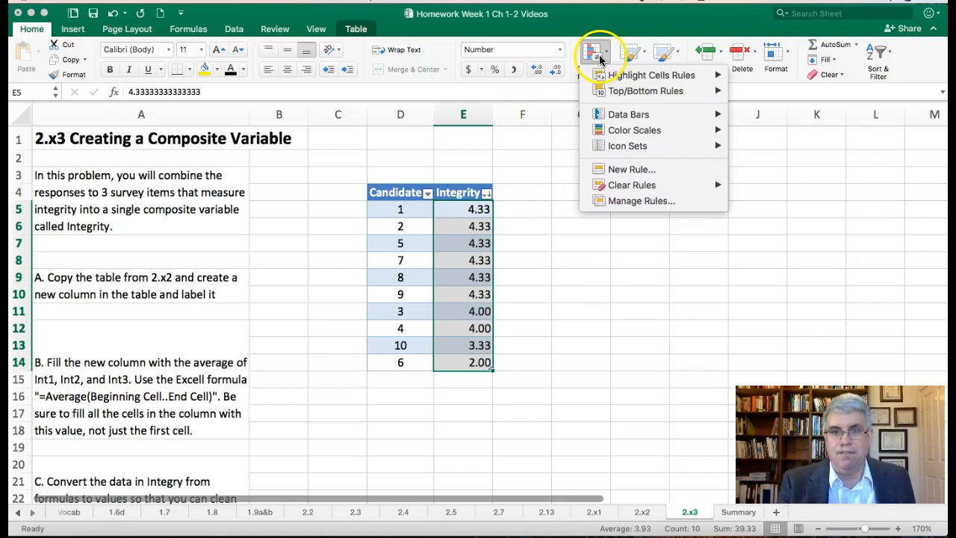
{"action": "mouse_move", "coordinate": [630, 91]}
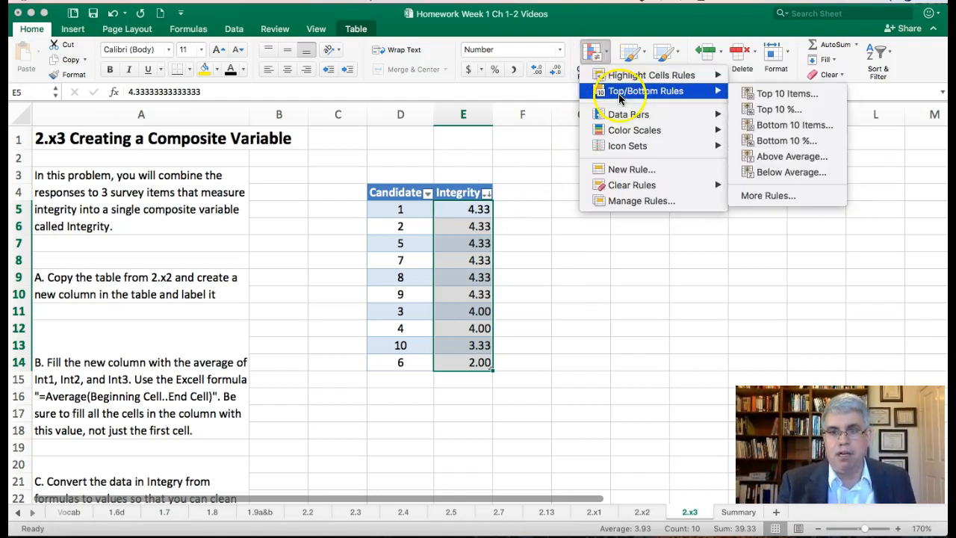
{"action": "left_click", "coordinate": [768, 142]}
{"action": "left_click", "coordinate": [566, 236]}
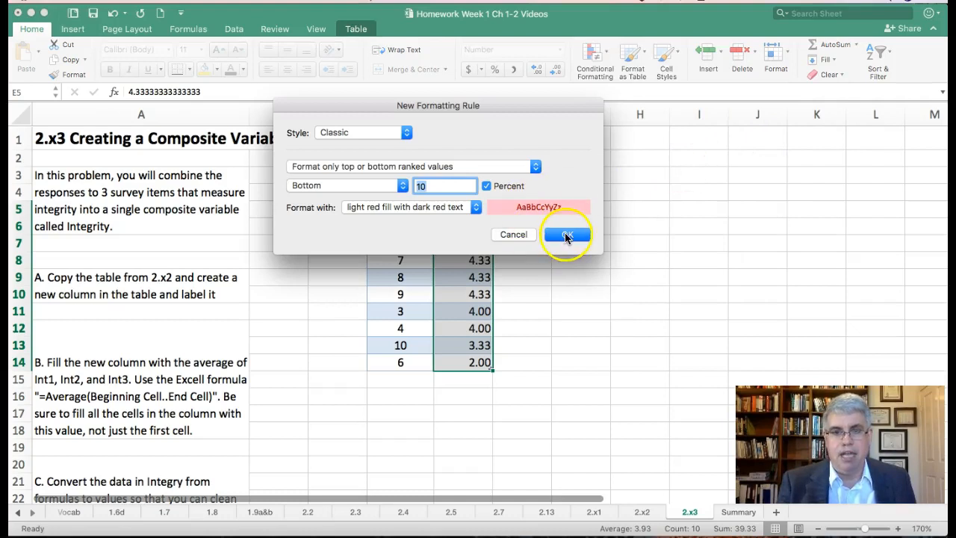
{"action": "left_click_drag", "start_coordinate": [530, 292], "coordinate": [514, 361]}
{"action": "left_click", "coordinate": [514, 361]}
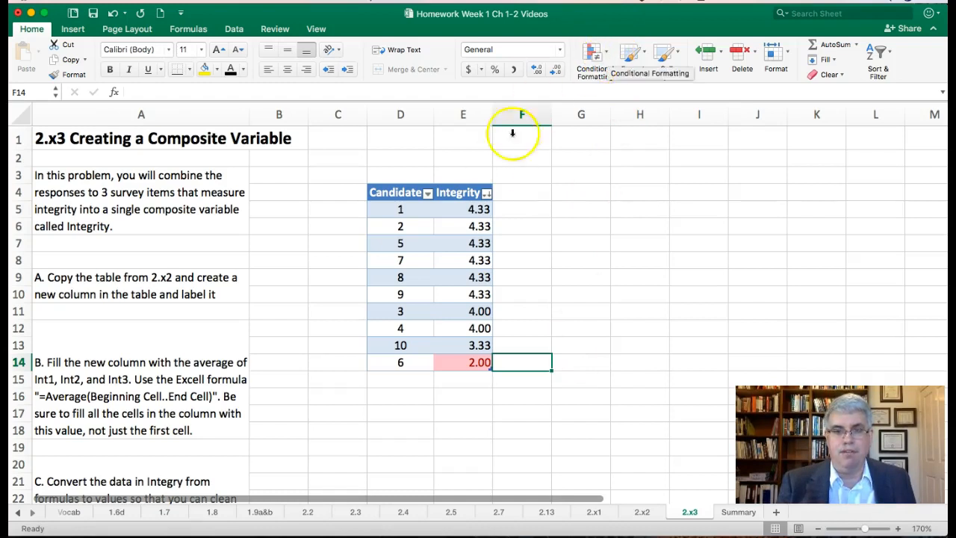
Clear the conditional formatting rules from the Integrity scores in E5:E14
{"action": "left_click", "coordinate": [476, 209]}
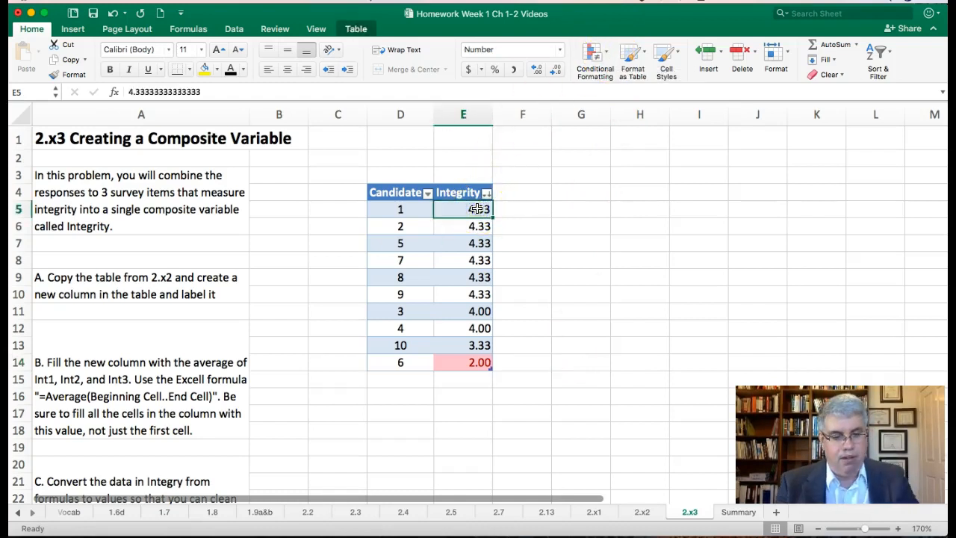
{"action": "key", "text": "shift+Down"}
{"action": "key", "text": "shift+Down"}
{"action": "key", "text": "shift+Down"}
{"action": "key", "text": "shift+Down"}
{"action": "key", "text": "shift+Down"}
{"action": "key", "text": "shift+Down"}
{"action": "key", "text": "shift+Down"}
{"action": "key", "text": "shift+Down"}
{"action": "key", "text": "shift+Down"}
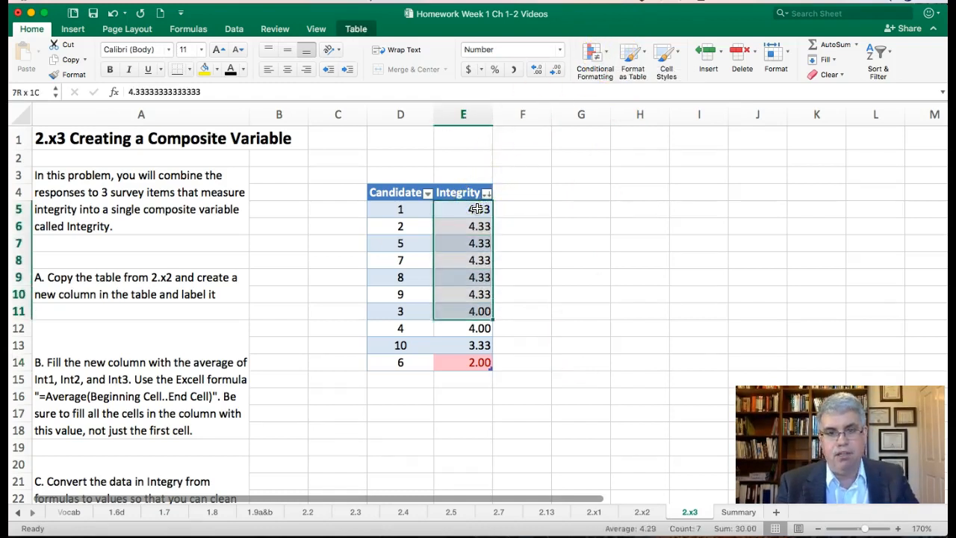
{"action": "left_click", "coordinate": [598, 52]}
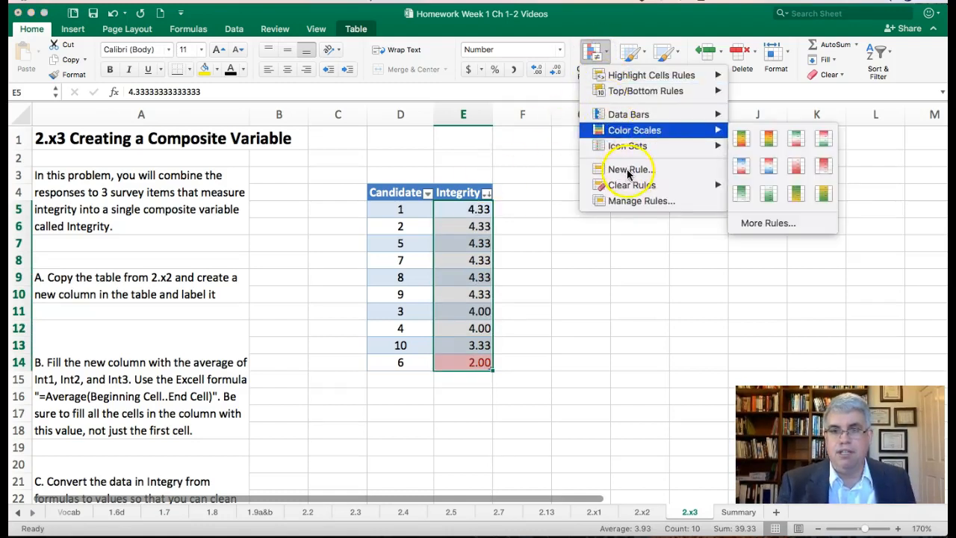
{"action": "mouse_move", "coordinate": [635, 187]}
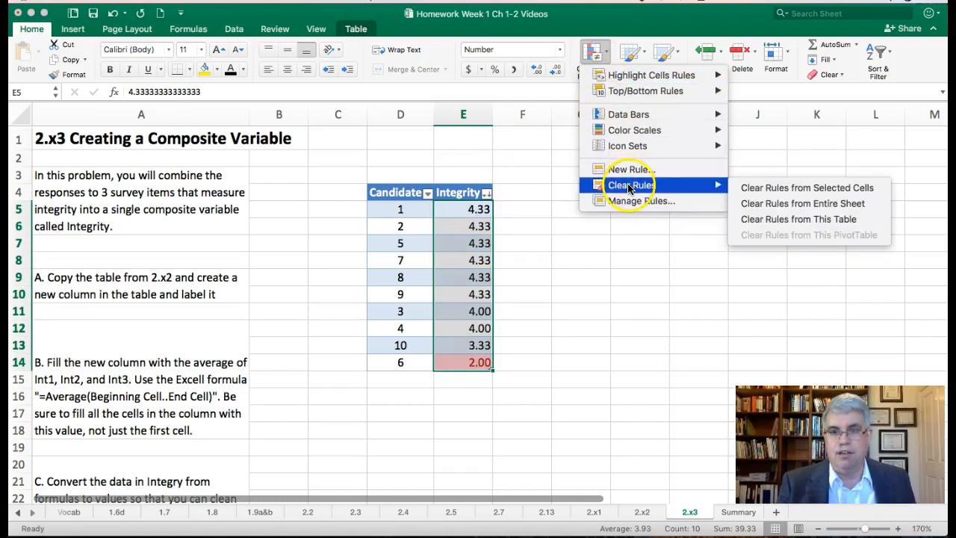
{"action": "left_click", "coordinate": [753, 196]}
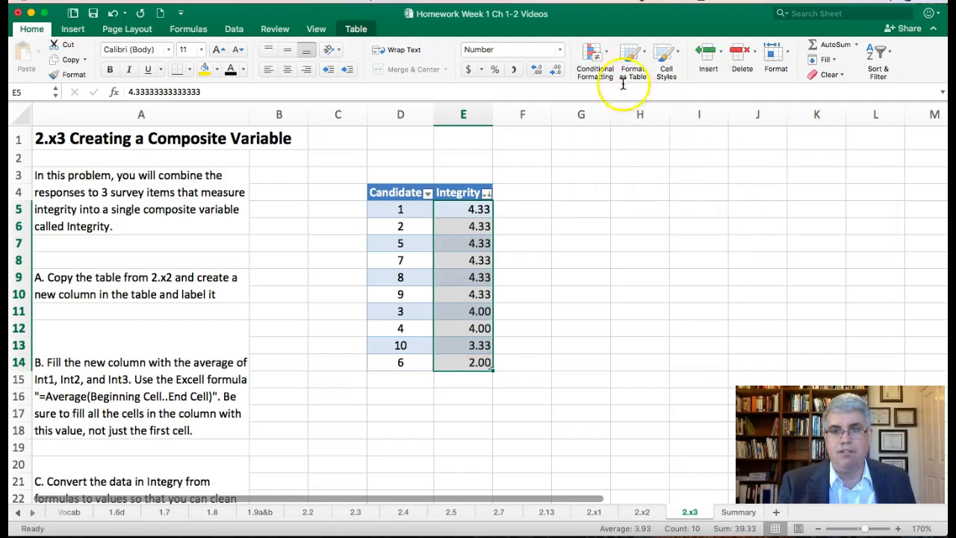
Apply the Green - Yellow - Red Color Scale to the Integrity scores in E5:E14
{"action": "left_click", "coordinate": [610, 52]}
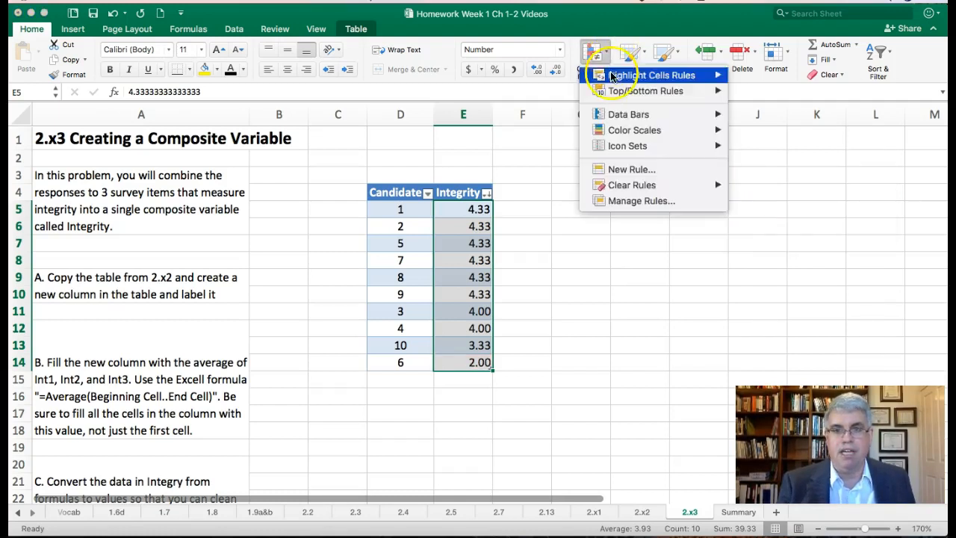
{"action": "mouse_move", "coordinate": [619, 119]}
{"action": "mouse_move", "coordinate": [620, 138]}
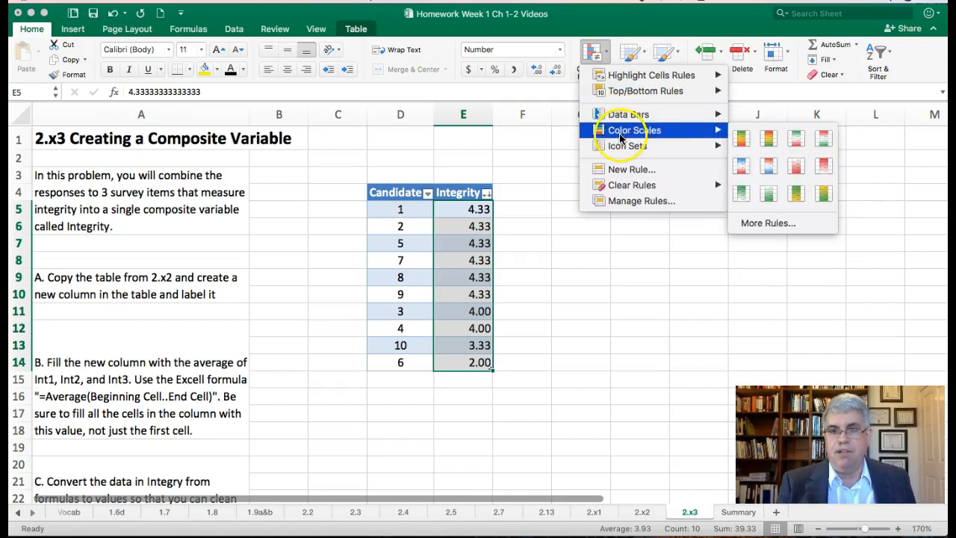
{"action": "left_click", "coordinate": [741, 139]}
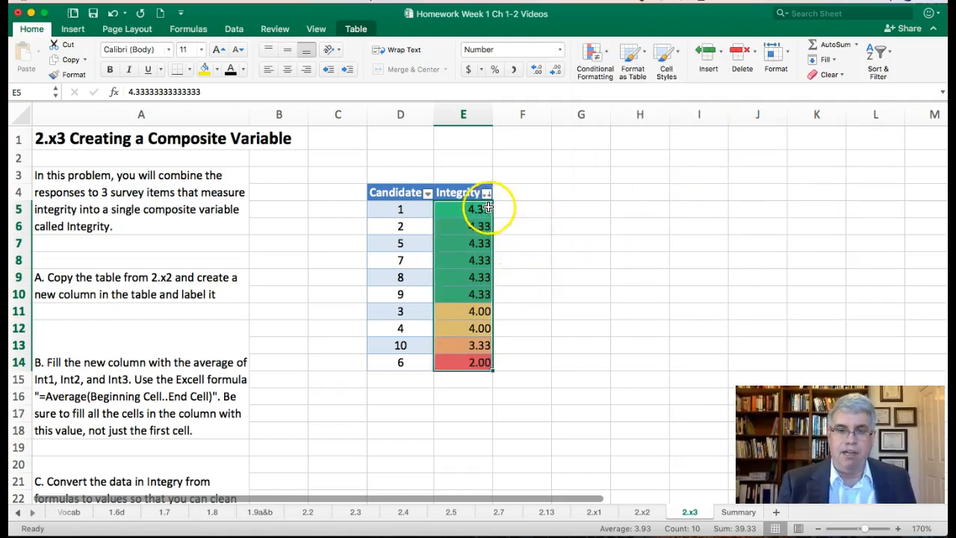
{"action": "left_click", "coordinate": [512, 277]}
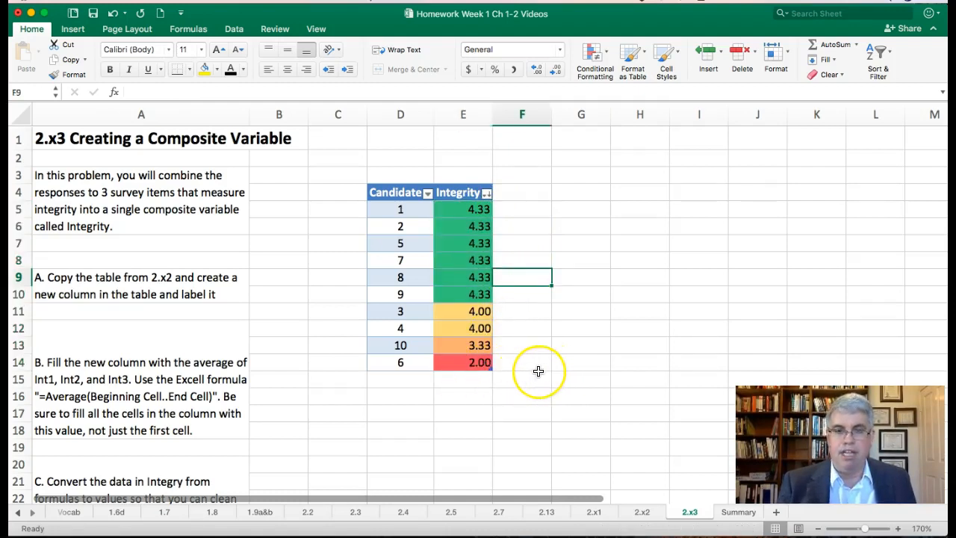
Enter the conclusion "We should consider eliminating Candidate 6." in cell D17 below the table
{"action": "left_click", "coordinate": [385, 415]}
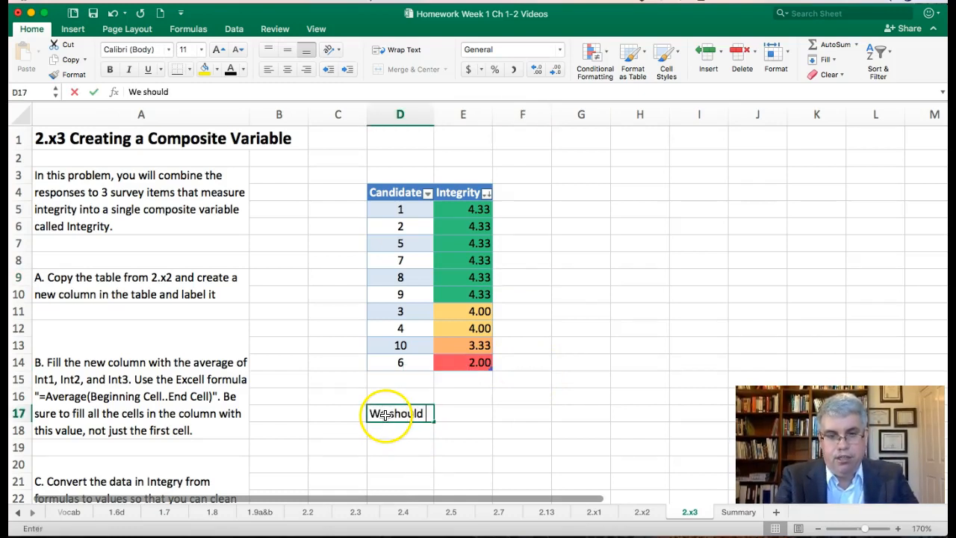
{"action": "type", "text": "We should consider elim"}
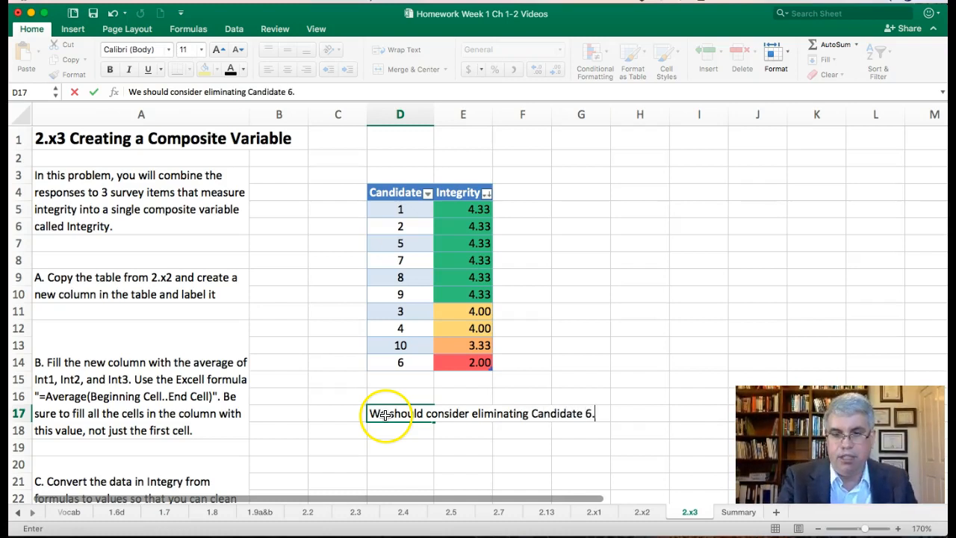
{"action": "type", "text": "inating Candidate 6."}
{"action": "key", "text": "Return"}
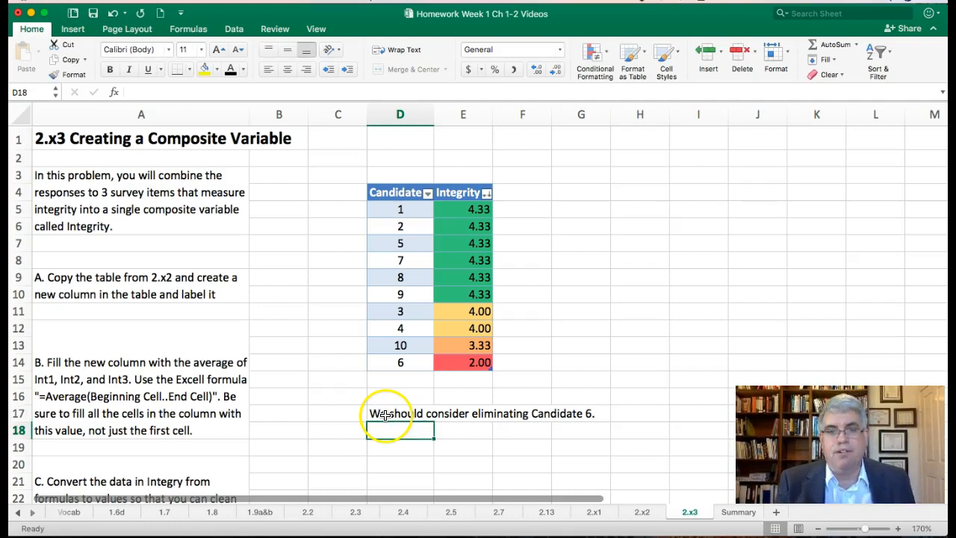